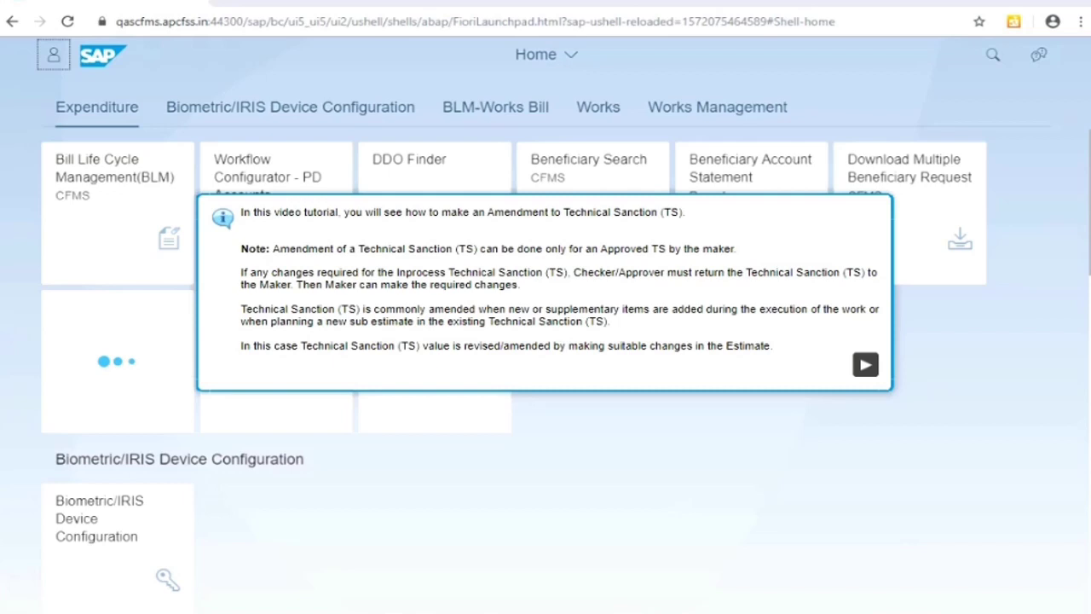
- Open the Technical Sanction application from the Works group of the home page
{"action": "left_click", "coordinate": [865, 367]}
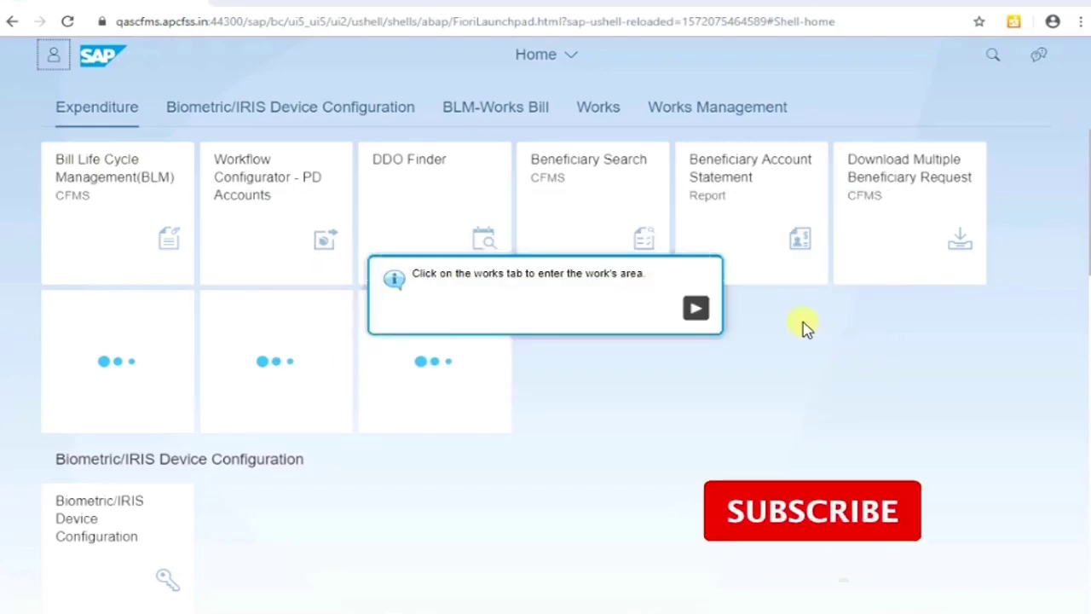
{"action": "left_click", "coordinate": [696, 311]}
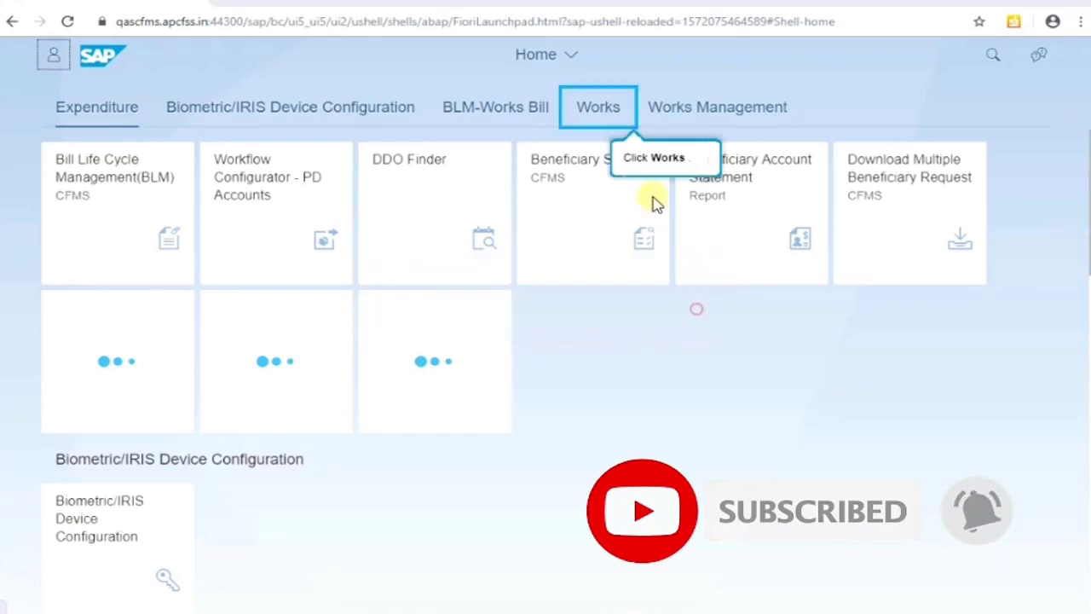
{"action": "left_click", "coordinate": [607, 118]}
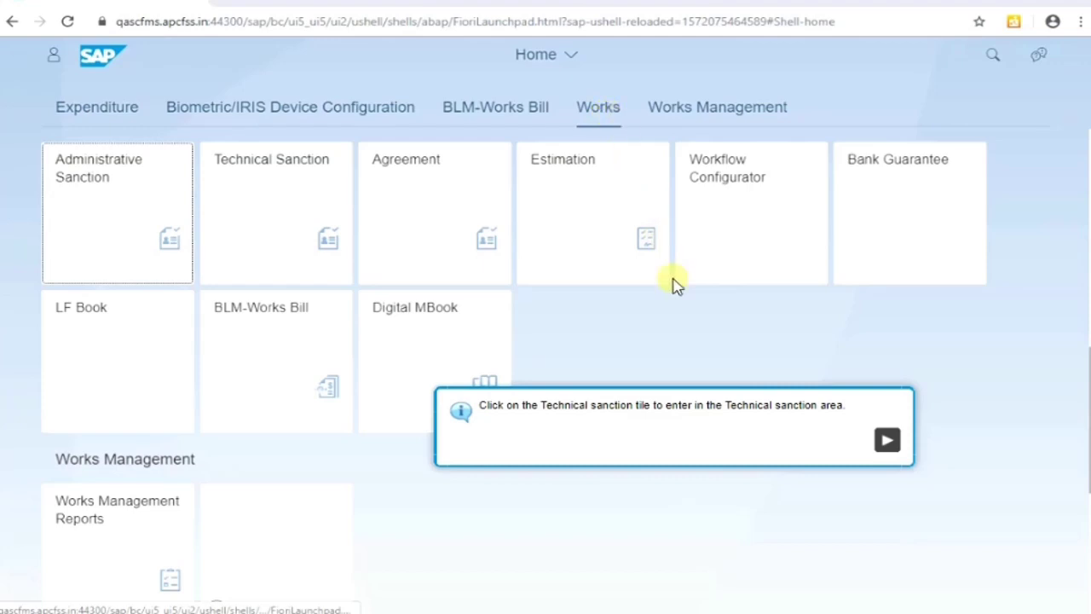
{"action": "left_click", "coordinate": [888, 443]}
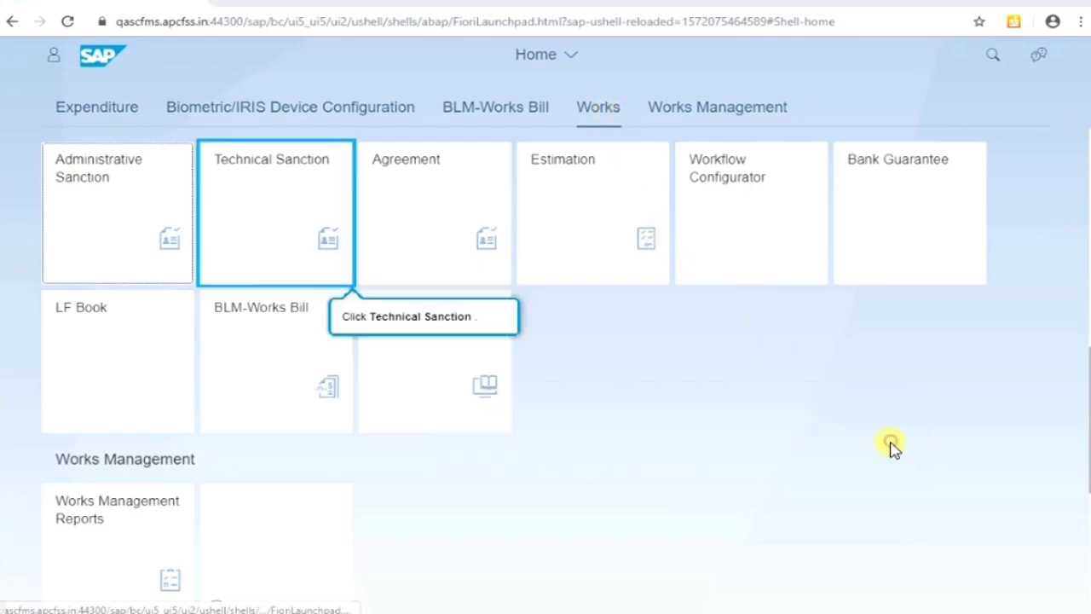
{"action": "left_click", "coordinate": [308, 220]}
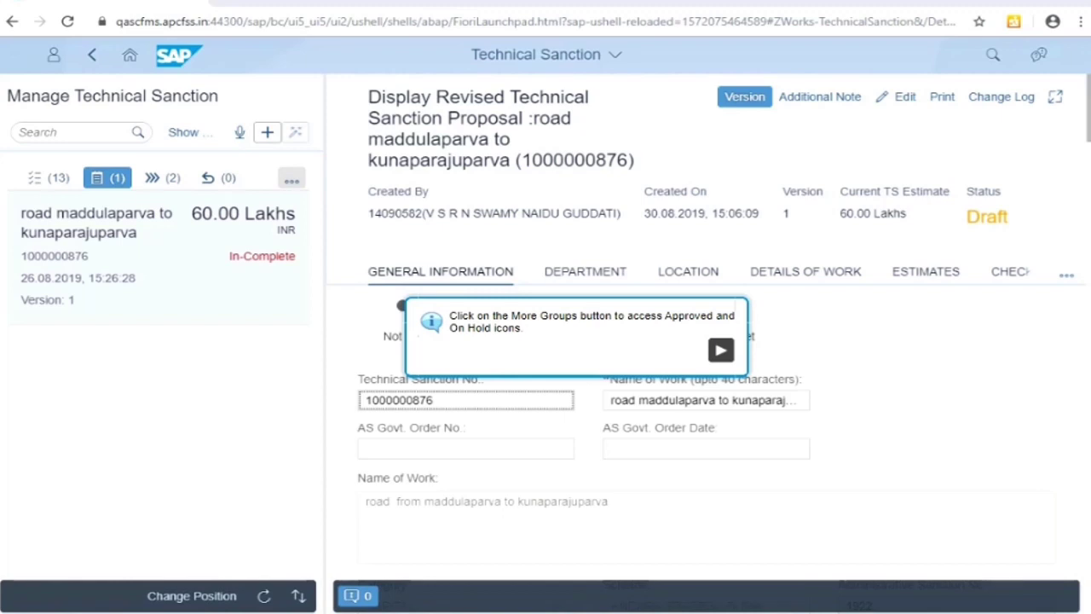
{"action": "left_click", "coordinate": [720, 354]}
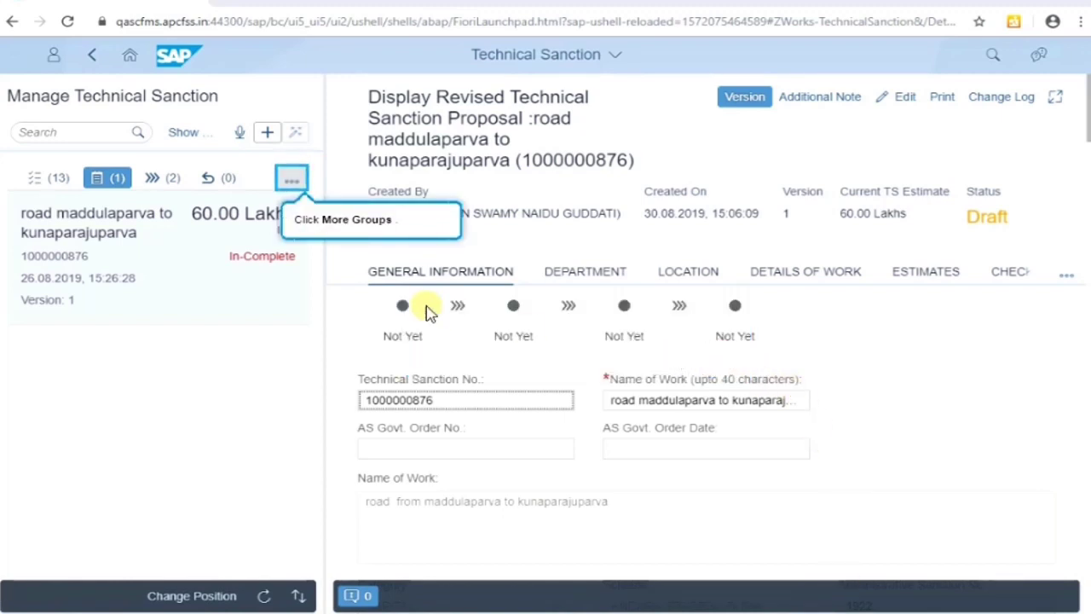
{"action": "left_click", "coordinate": [291, 182]}
{"action": "left_click", "coordinate": [291, 181]}
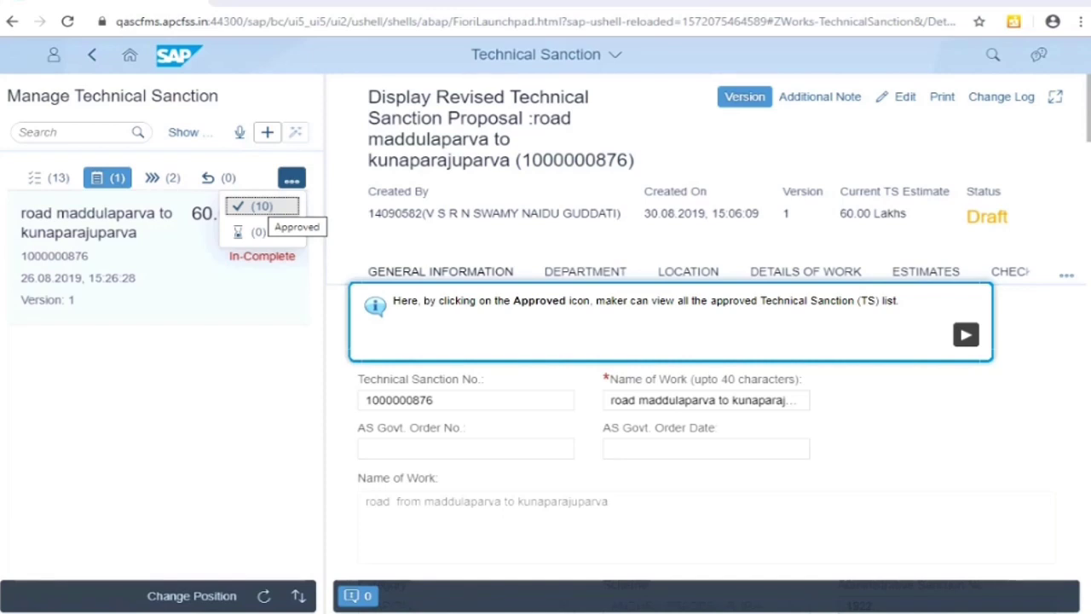
{"action": "left_click", "coordinate": [970, 338]}
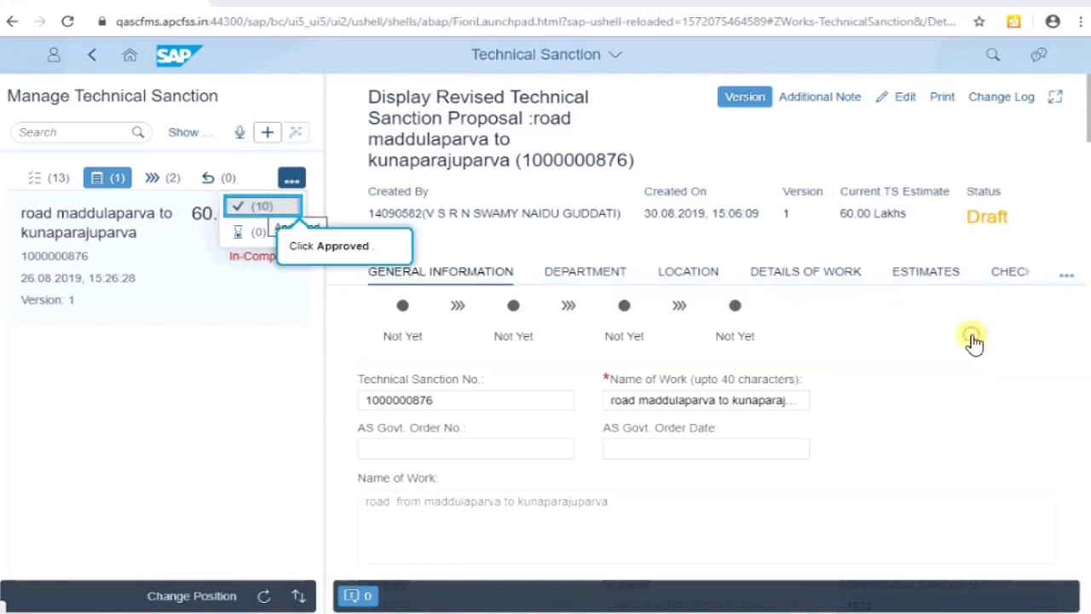
{"action": "left_click", "coordinate": [273, 210]}
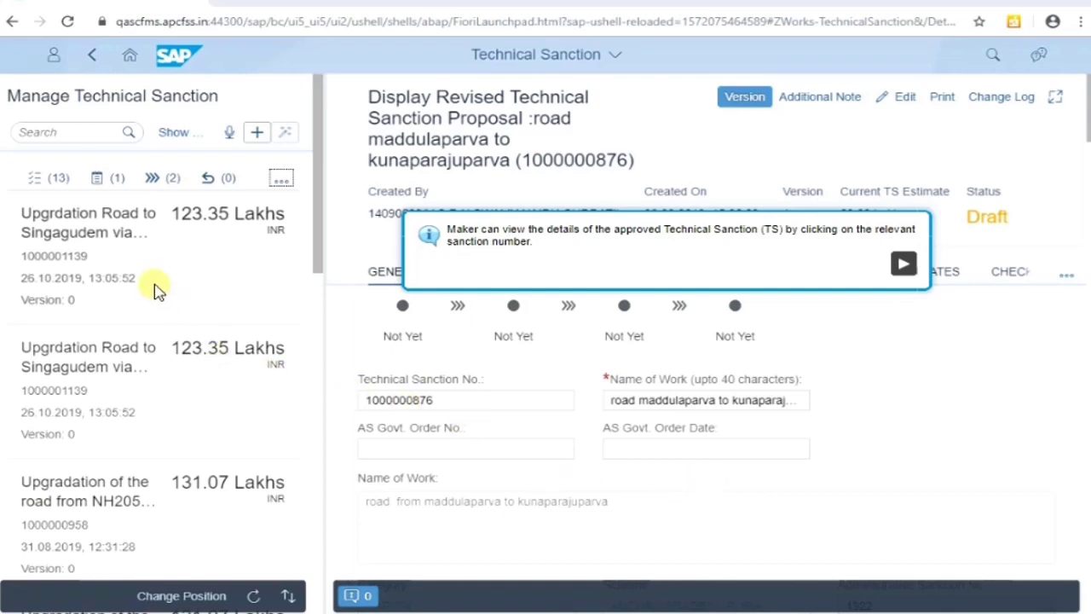
{"action": "left_click", "coordinate": [903, 269]}
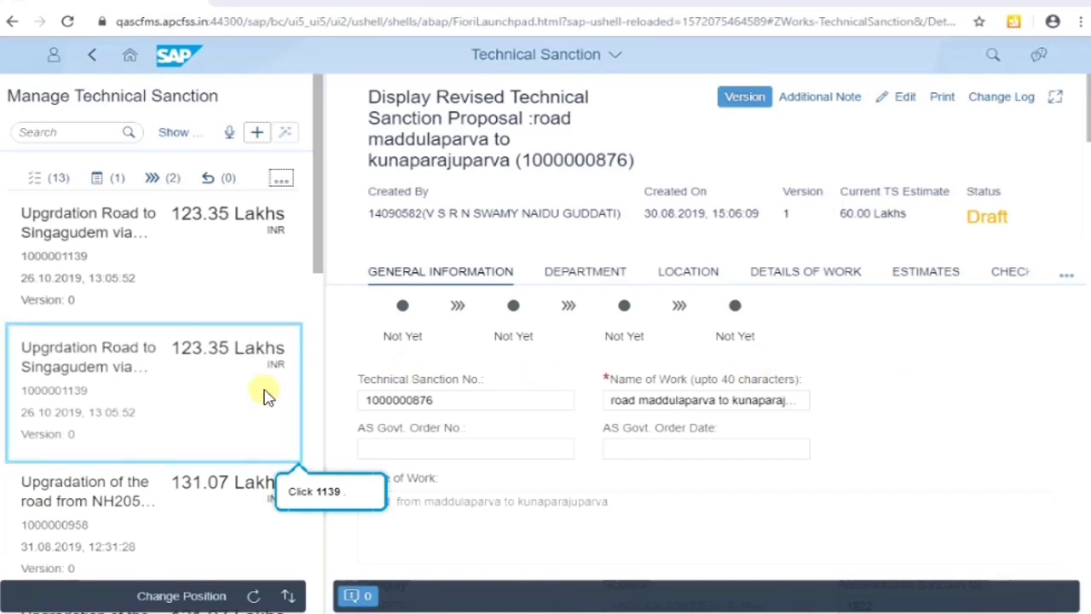
{"action": "left_click", "coordinate": [222, 379]}
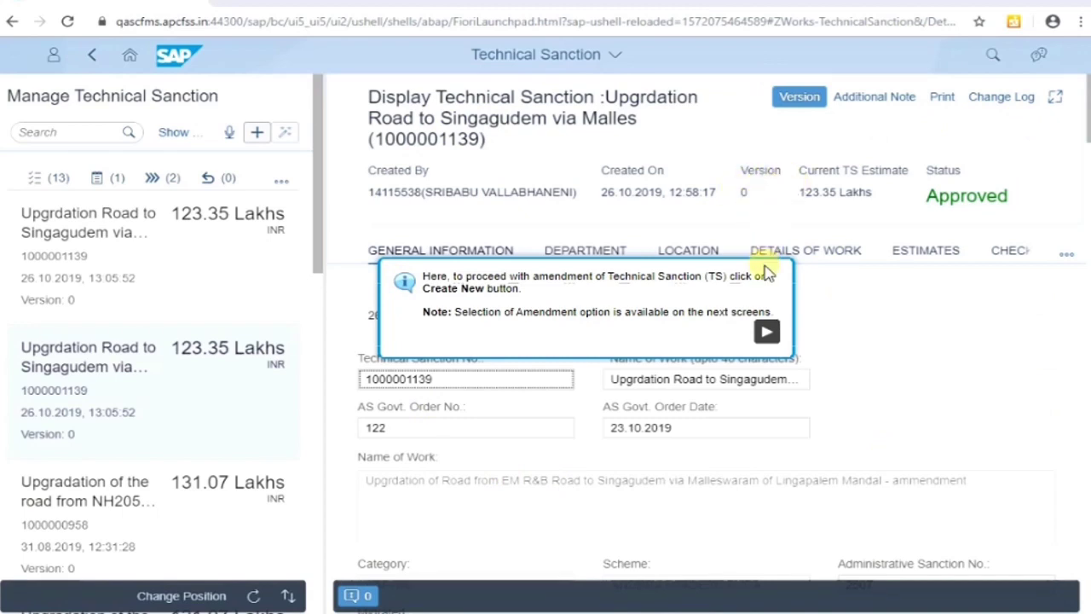
- Start a new technical sanction proposal and choose Amendment as its type
{"action": "left_click", "coordinate": [766, 332]}
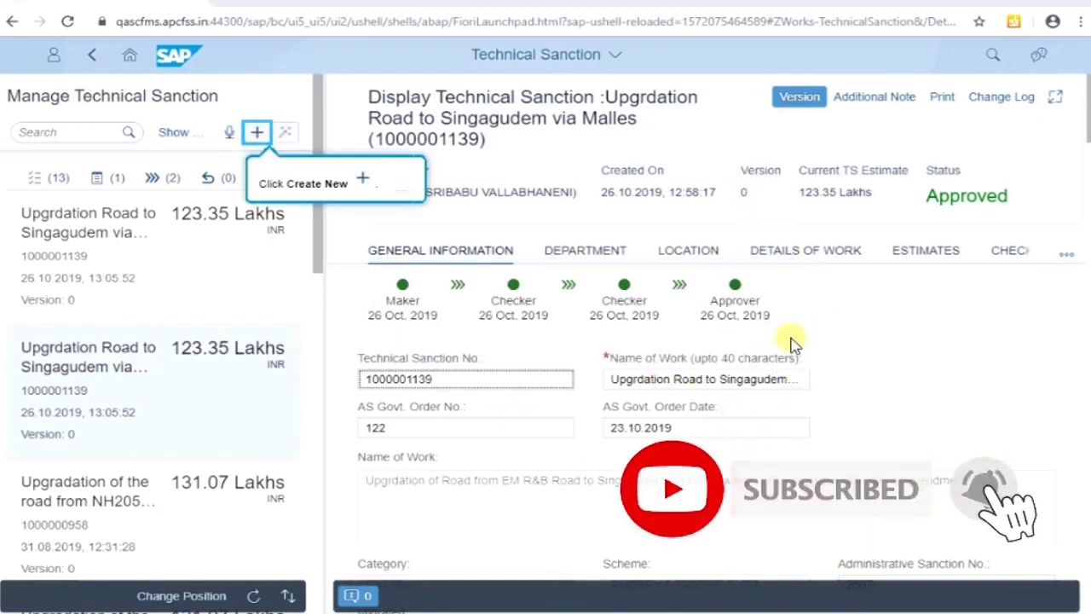
{"action": "left_click", "coordinate": [260, 133]}
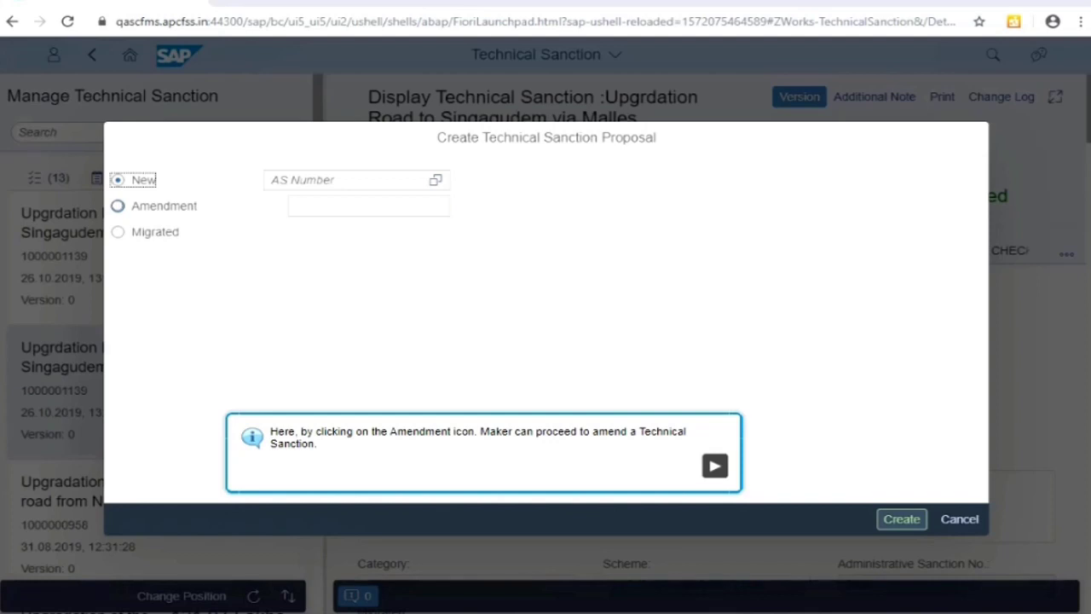
{"action": "left_click", "coordinate": [716, 467]}
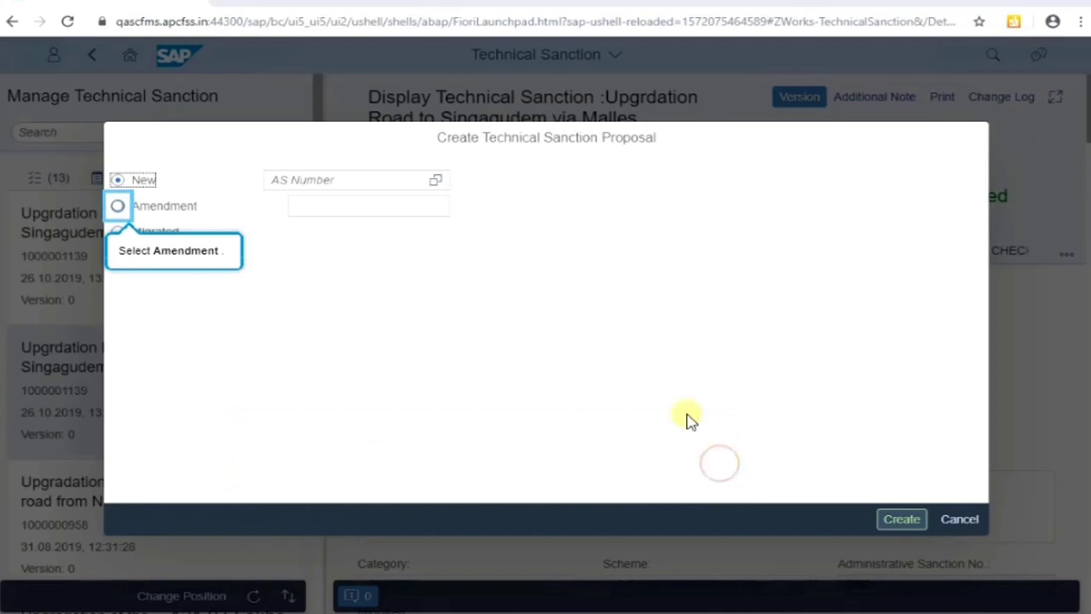
{"action": "left_click", "coordinate": [119, 208]}
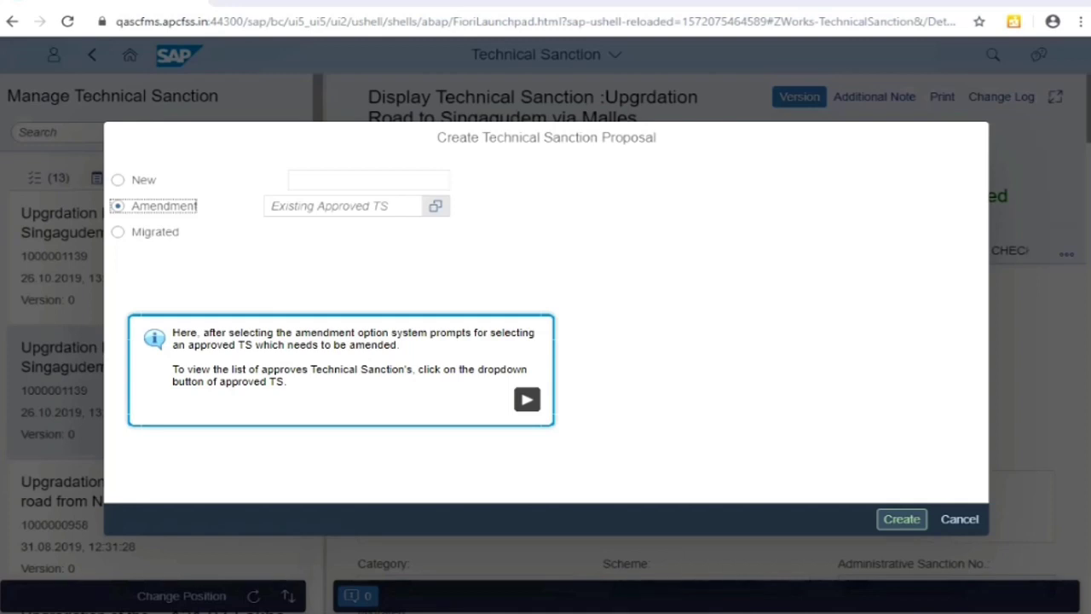
- Open the value list for the existing approved TS and search it for 1139
{"action": "left_click", "coordinate": [527, 399]}
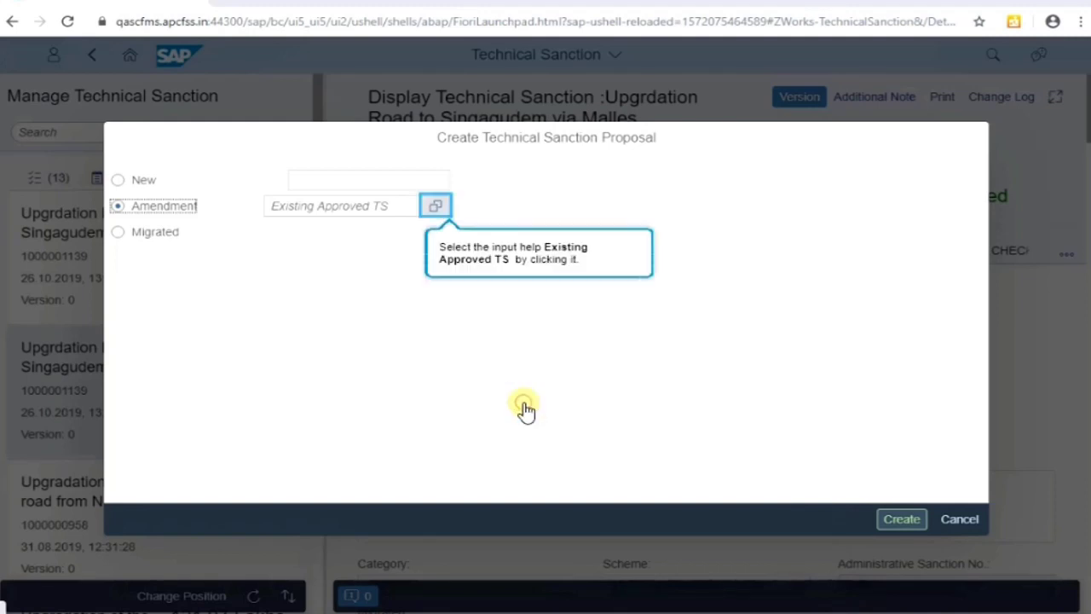
{"action": "left_click", "coordinate": [524, 408]}
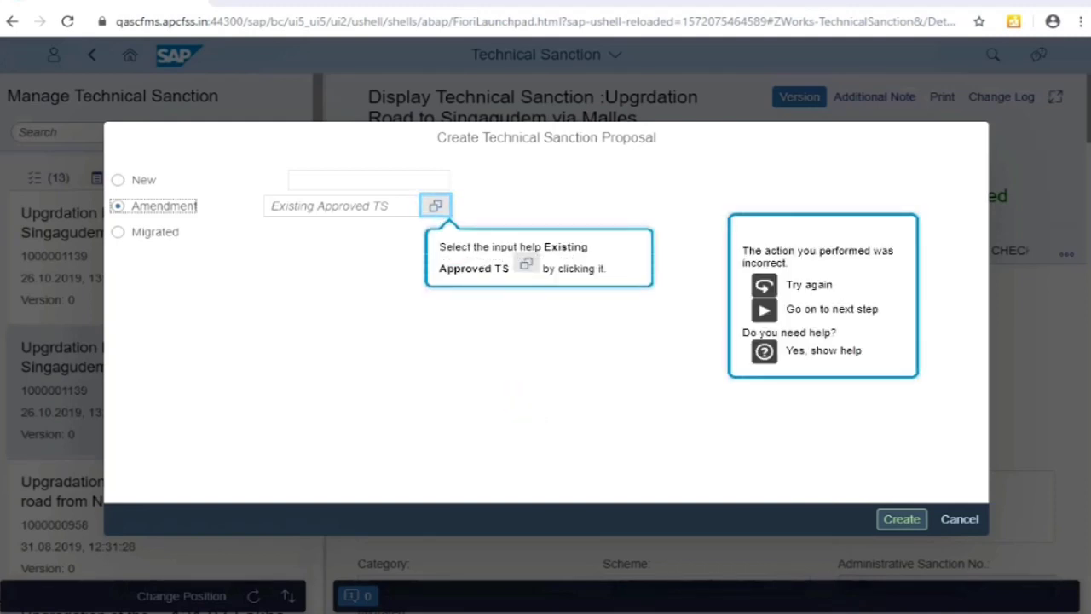
{"action": "left_click", "coordinate": [809, 284]}
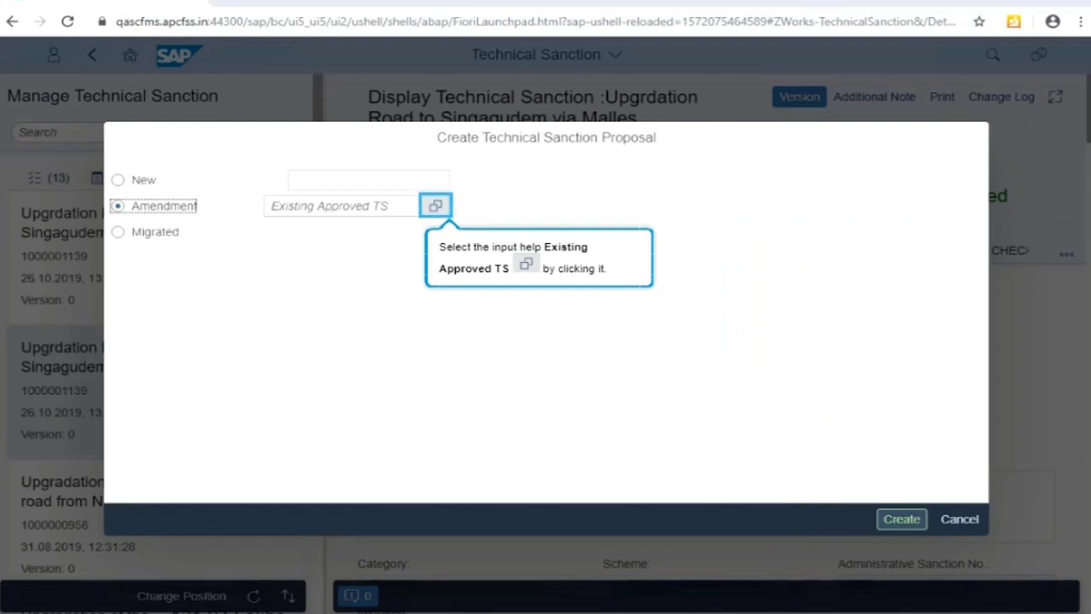
{"action": "left_click", "coordinate": [436, 208]}
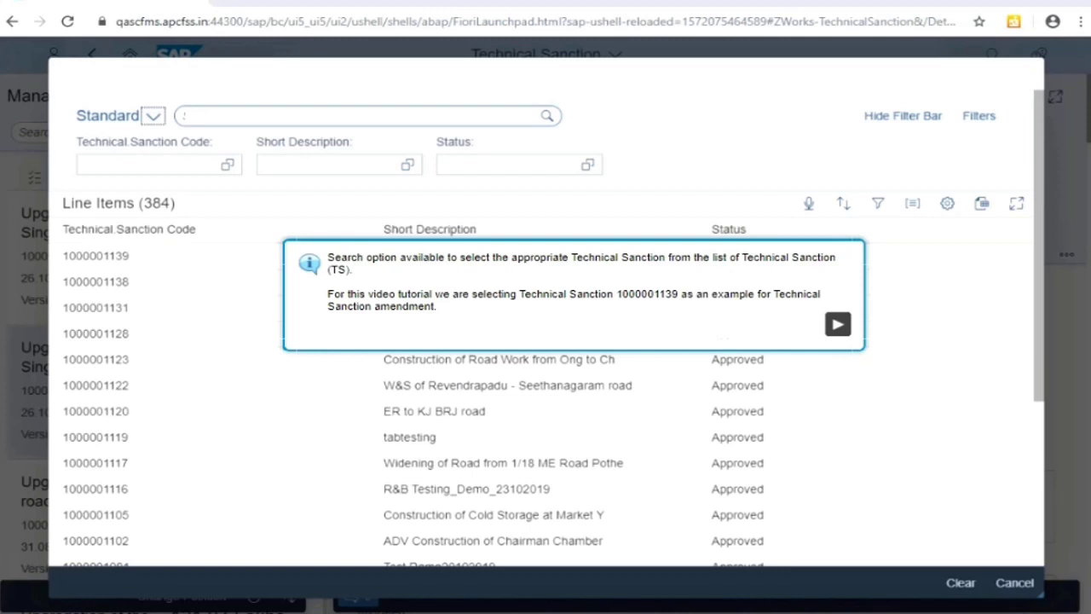
{"action": "left_click", "coordinate": [840, 327]}
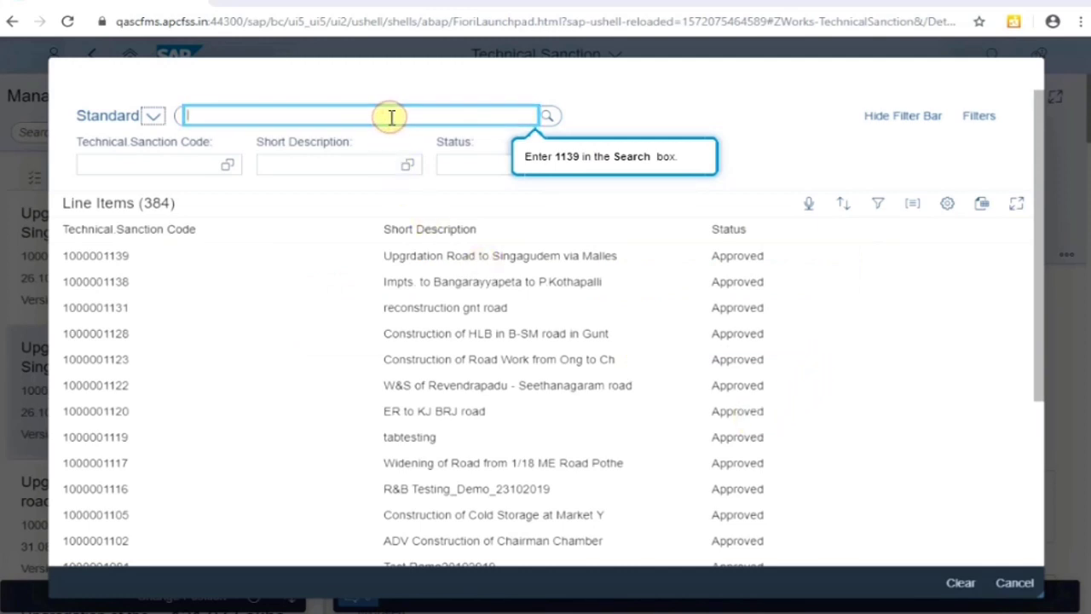
{"action": "type", "text": "113"}
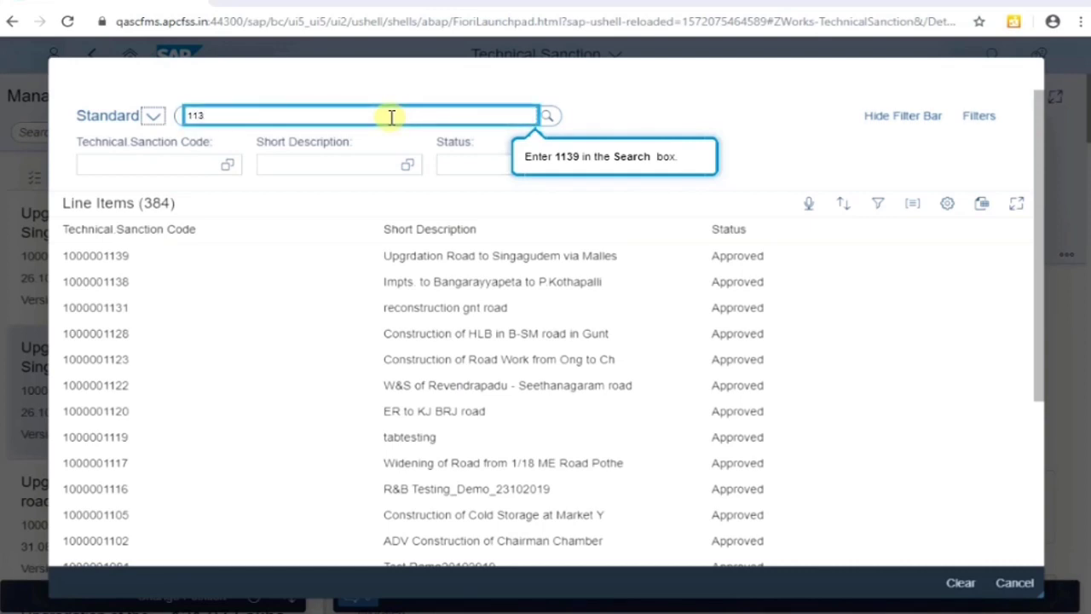
{"action": "type", "text": "9"}
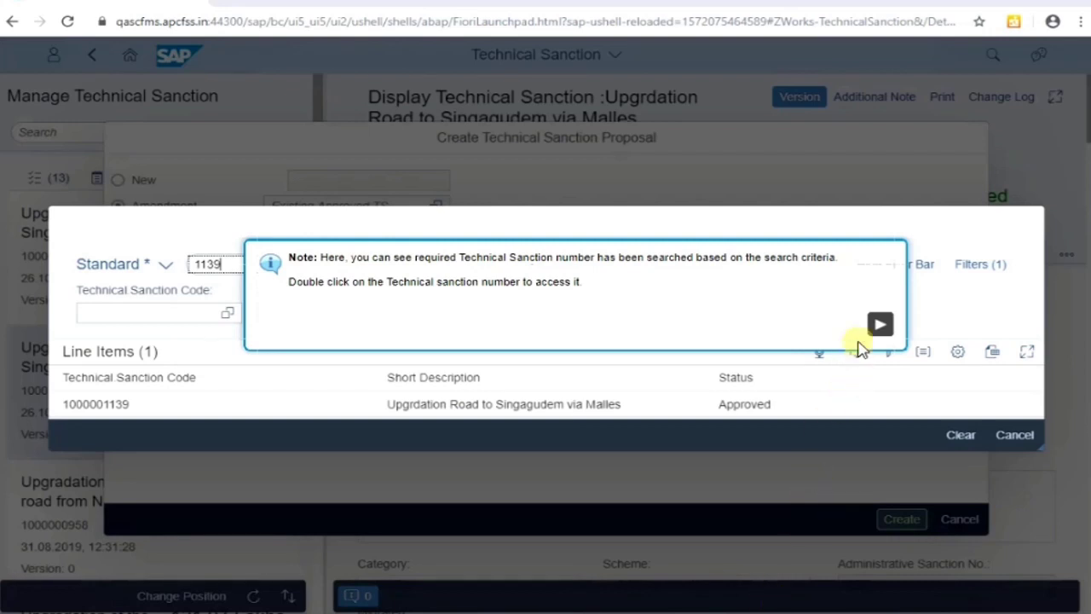
{"action": "left_click", "coordinate": [887, 332]}
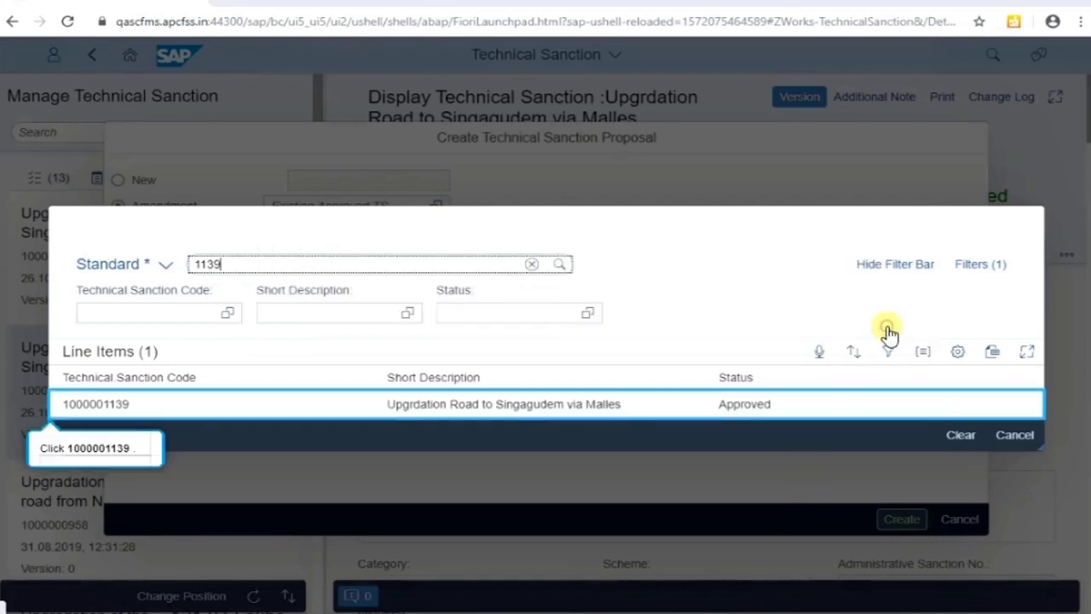
{"action": "left_click", "coordinate": [164, 406]}
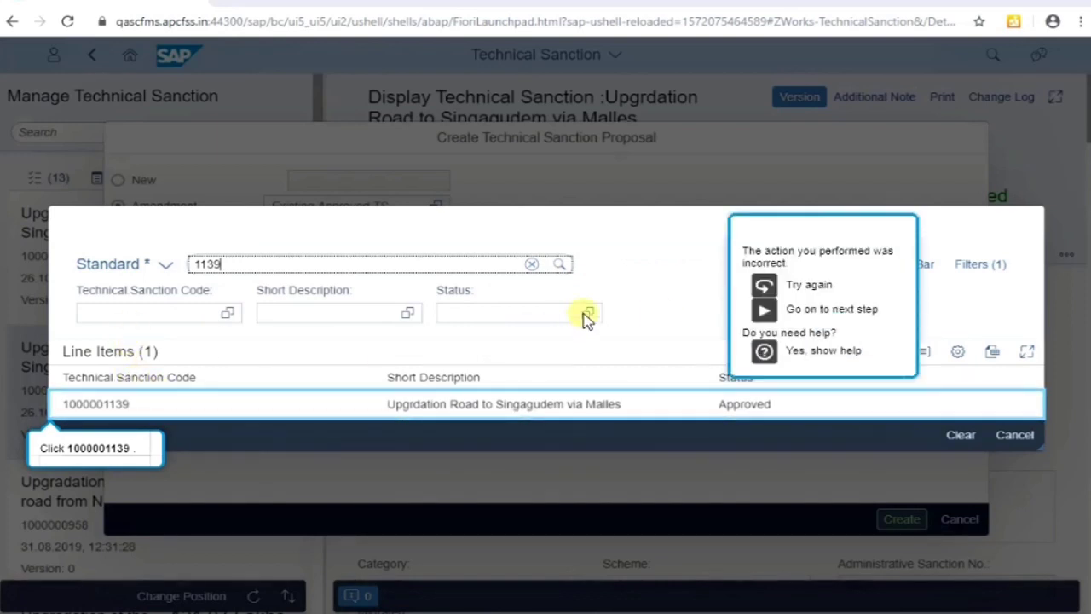
{"action": "left_click", "coordinate": [806, 284]}
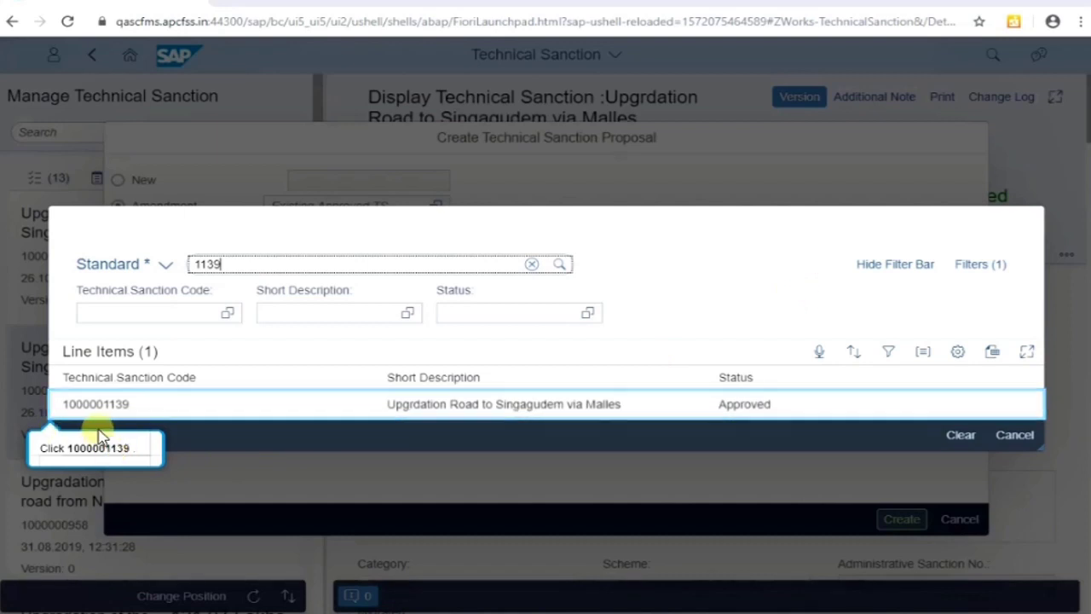
{"action": "left_click", "coordinate": [73, 449]}
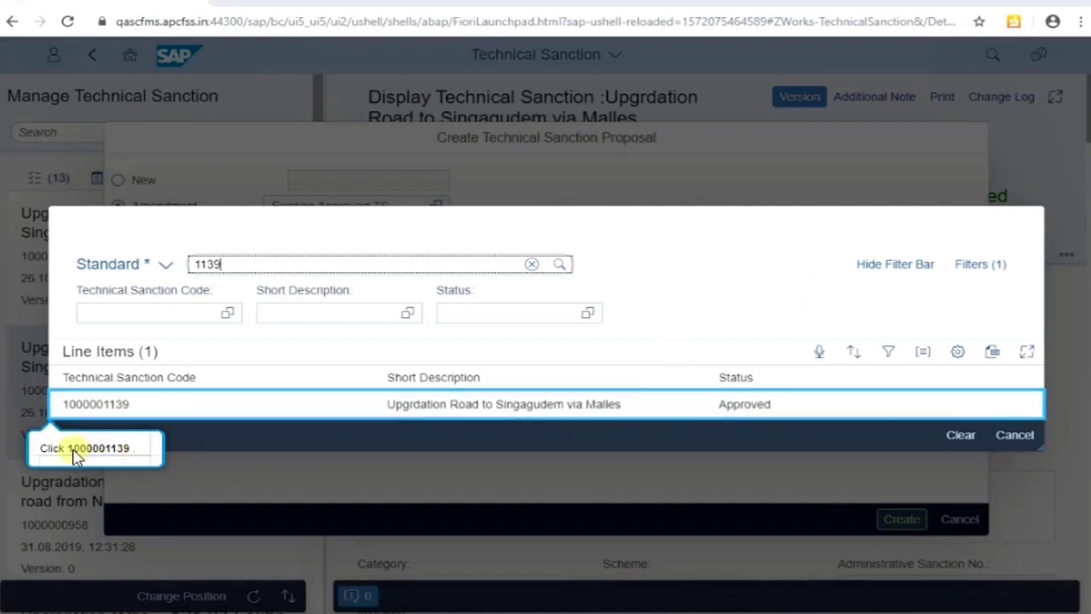
{"action": "left_click", "coordinate": [106, 415]}
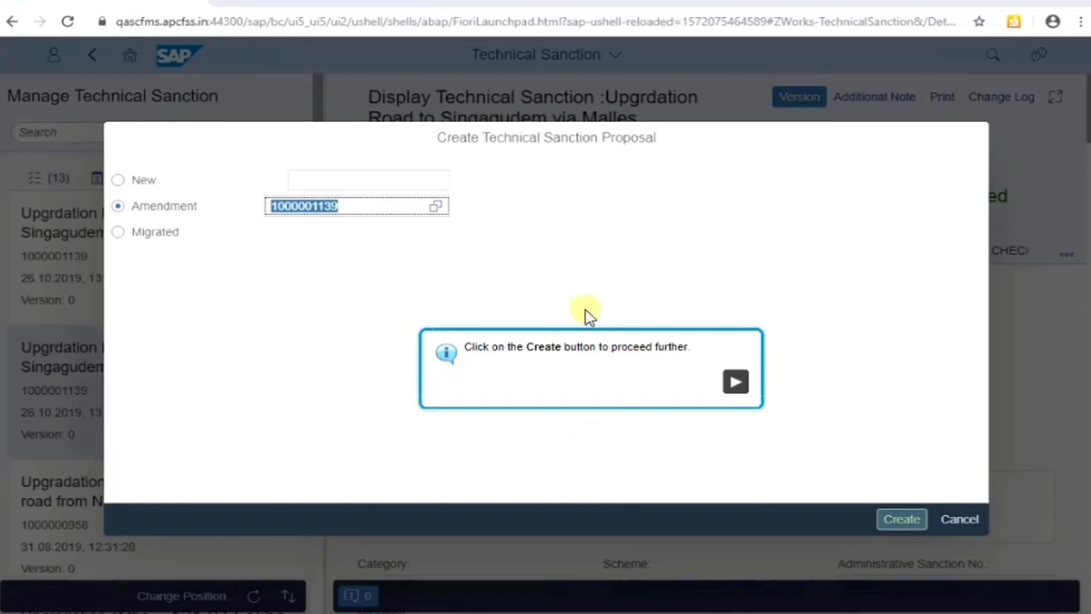
- Create the revised technical sanction proposal and display it in full screen
{"action": "left_click", "coordinate": [734, 386]}
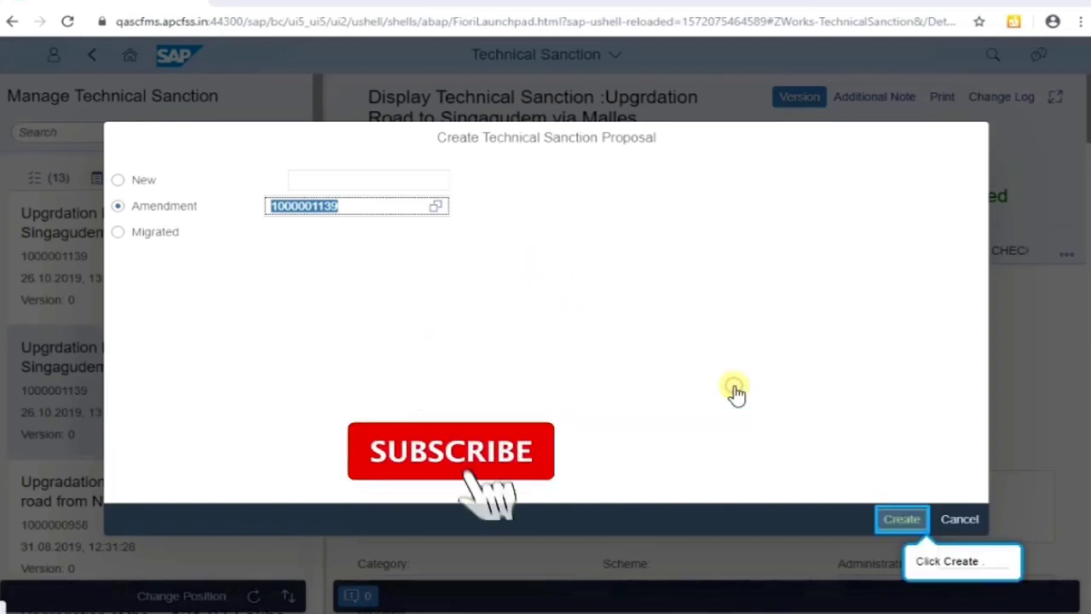
{"action": "left_click", "coordinate": [897, 521]}
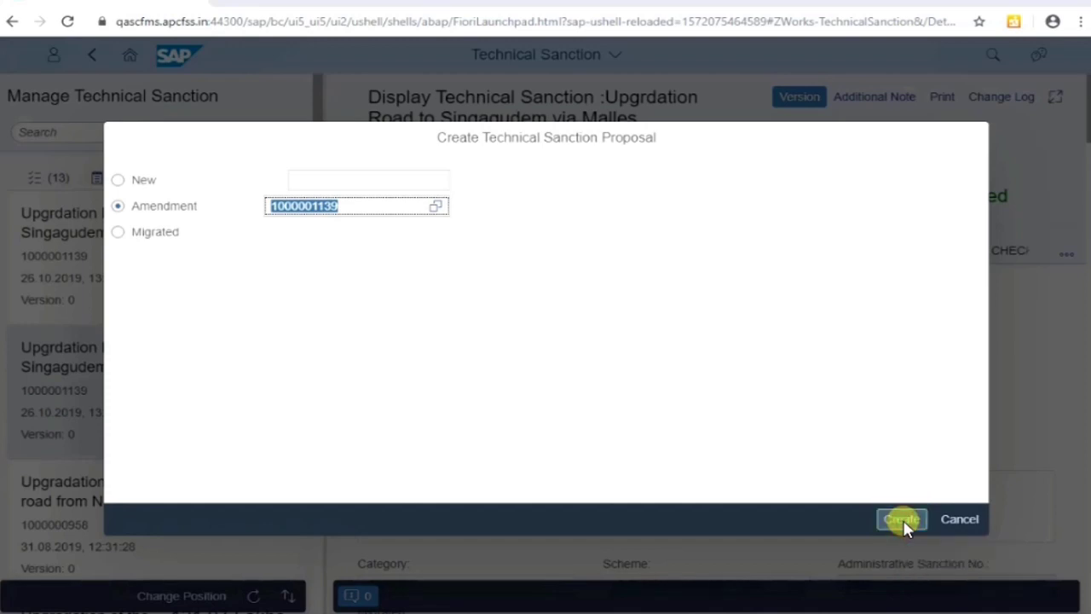
{"action": "left_click", "coordinate": [901, 520]}
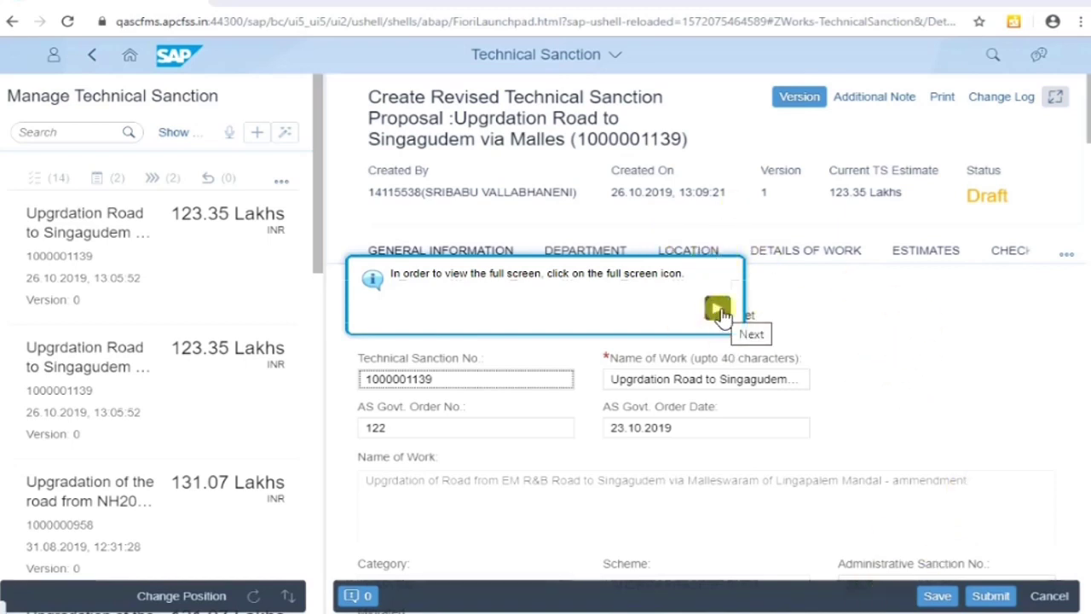
{"action": "left_click", "coordinate": [1057, 97]}
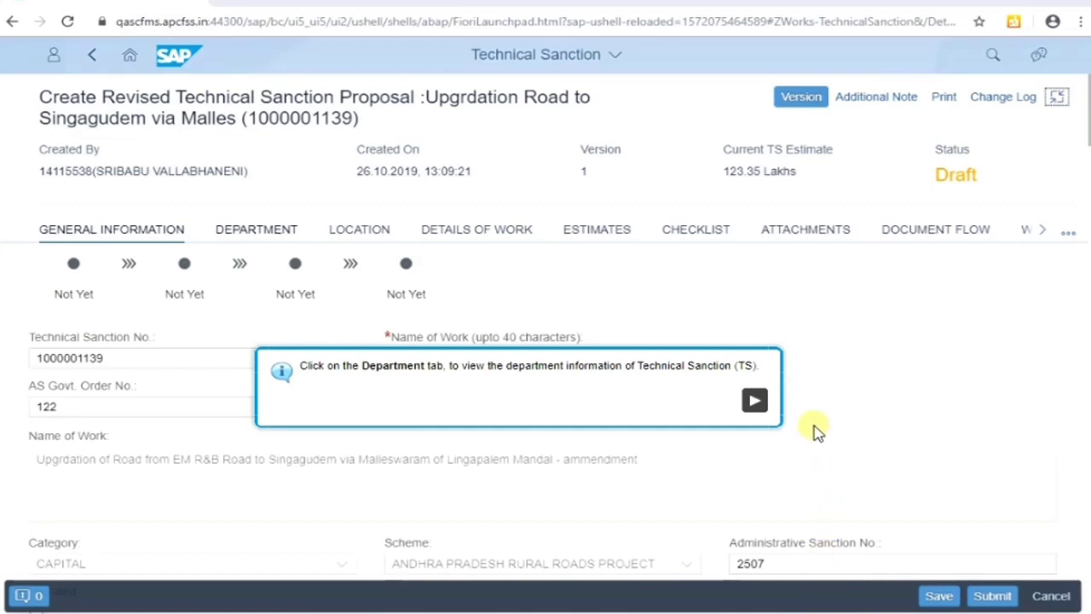
- Review the proposal's department information, including head of account and DDO, and its details of work
{"action": "left_click", "coordinate": [756, 401]}
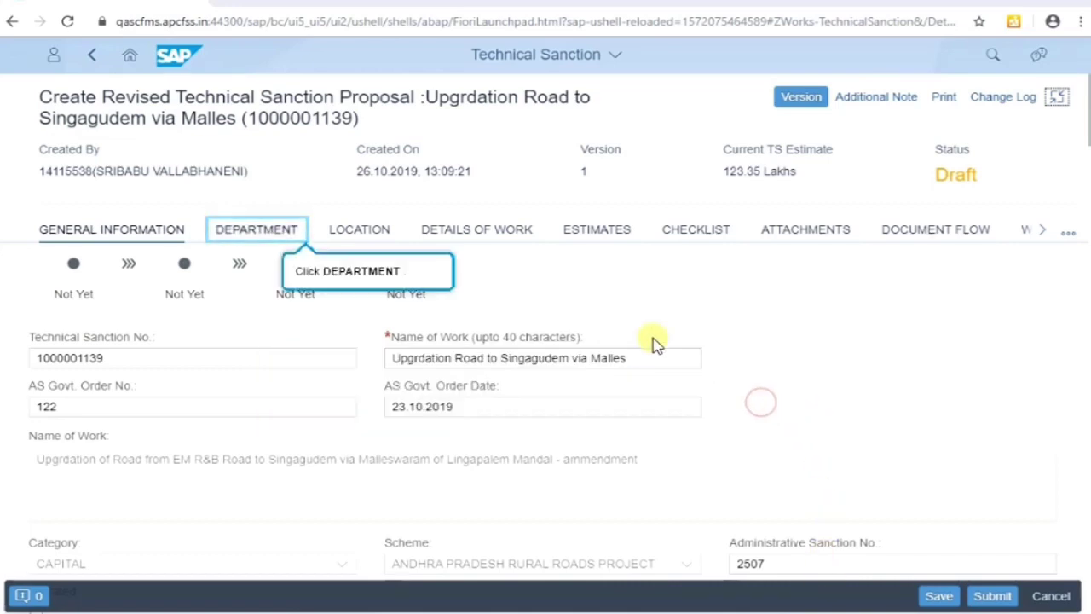
{"action": "left_click", "coordinate": [267, 241]}
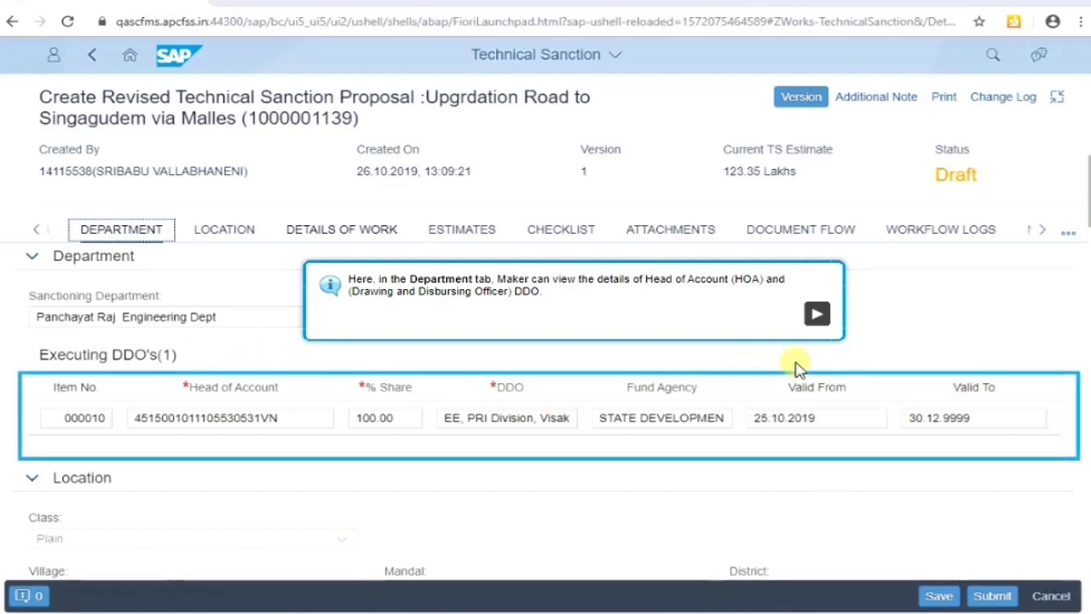
{"action": "left_click", "coordinate": [817, 313]}
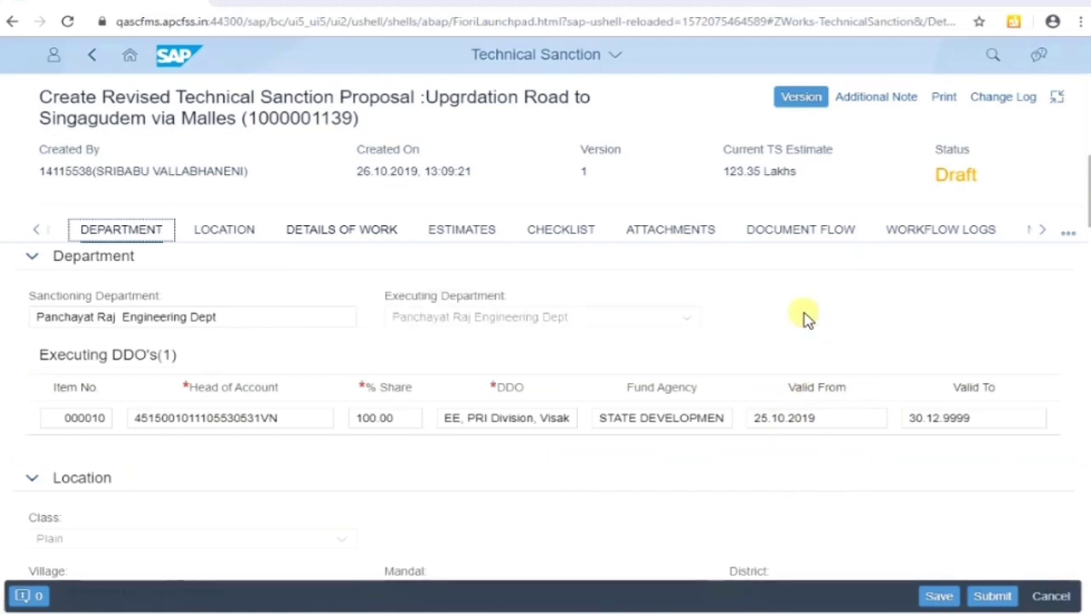
{"action": "left_click", "coordinate": [375, 237]}
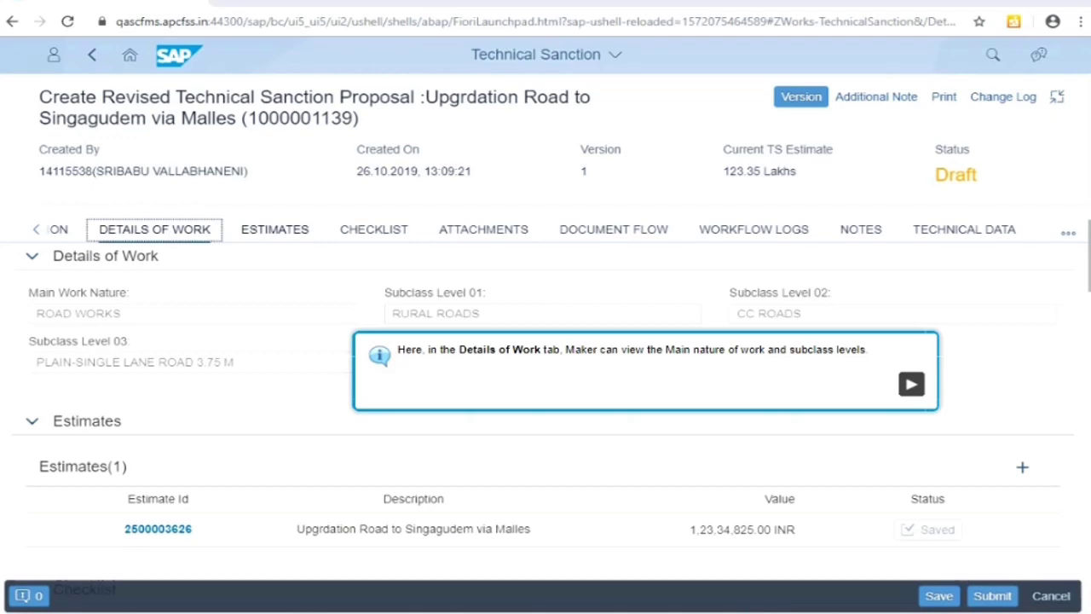
{"action": "left_click", "coordinate": [910, 383]}
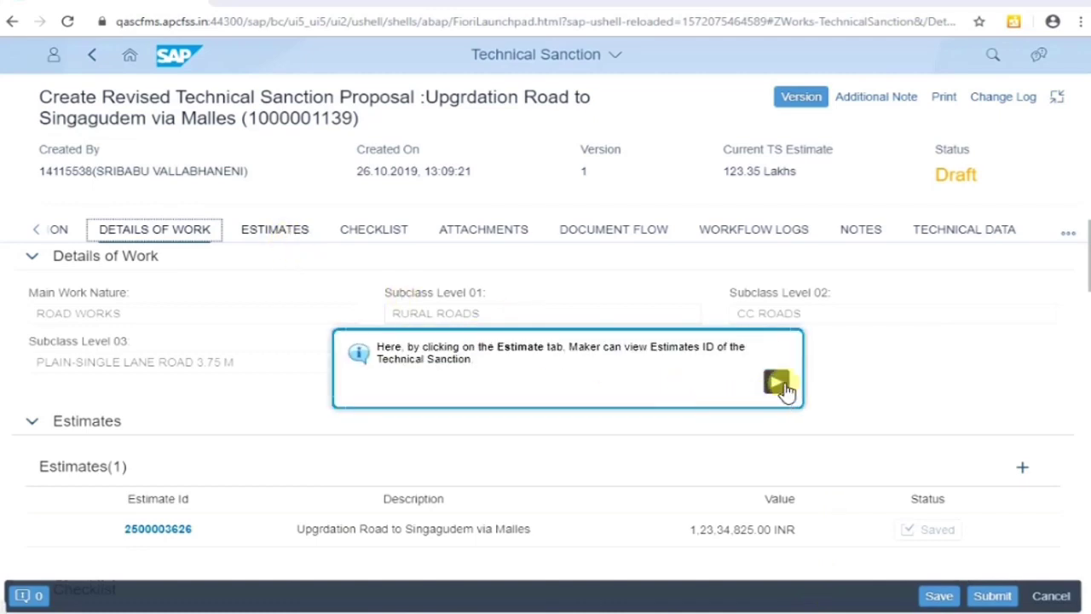
{"action": "left_click", "coordinate": [779, 385]}
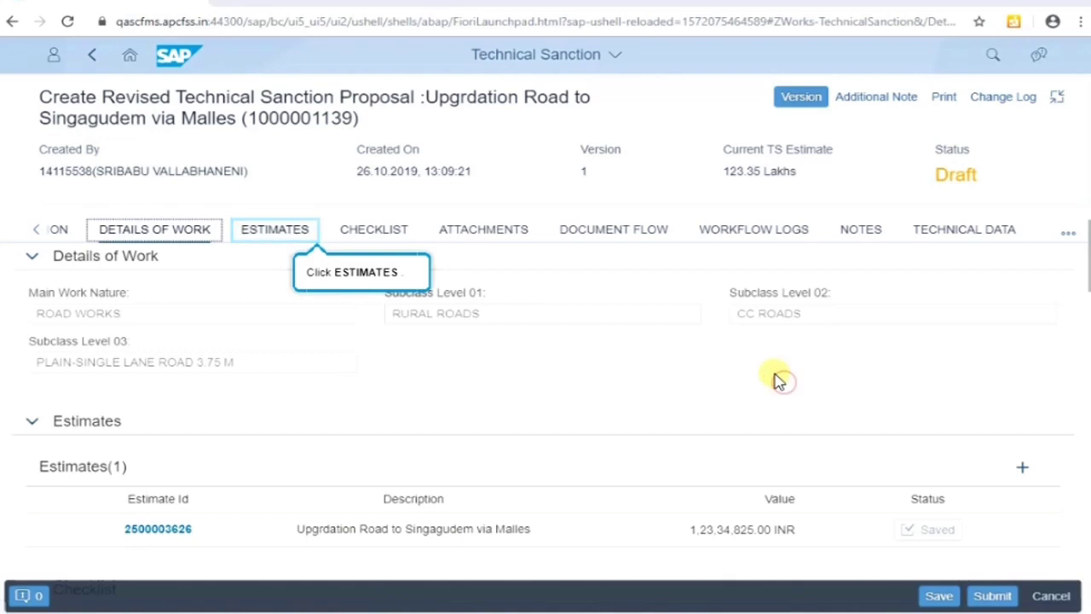
{"action": "left_click", "coordinate": [303, 236]}
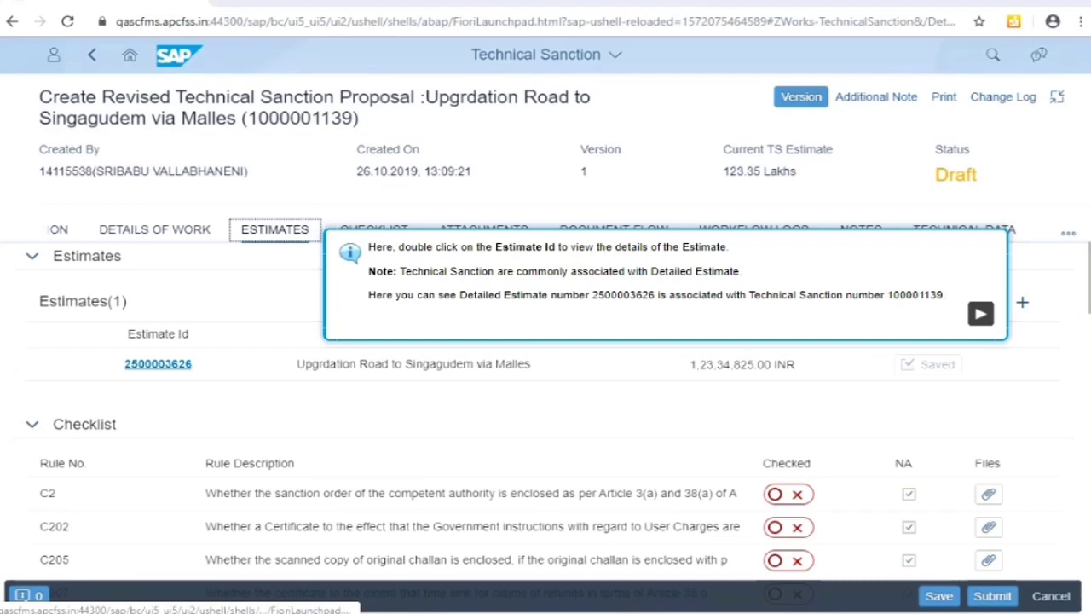
{"action": "left_click", "coordinate": [980, 317]}
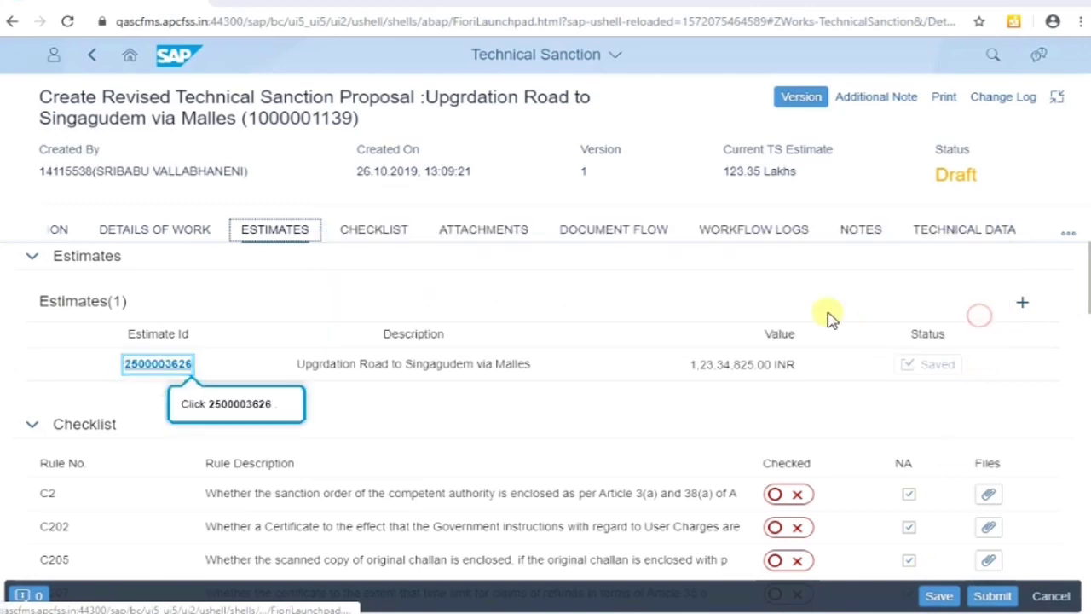
{"action": "left_click", "coordinate": [170, 375]}
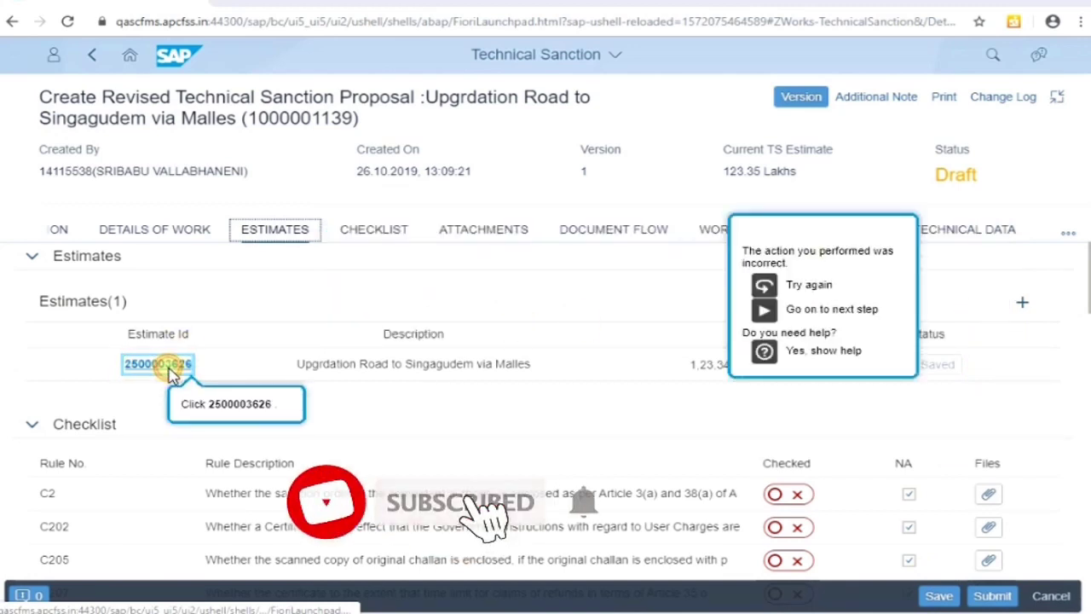
{"action": "left_click", "coordinate": [812, 284]}
{"action": "left_click", "coordinate": [181, 365]}
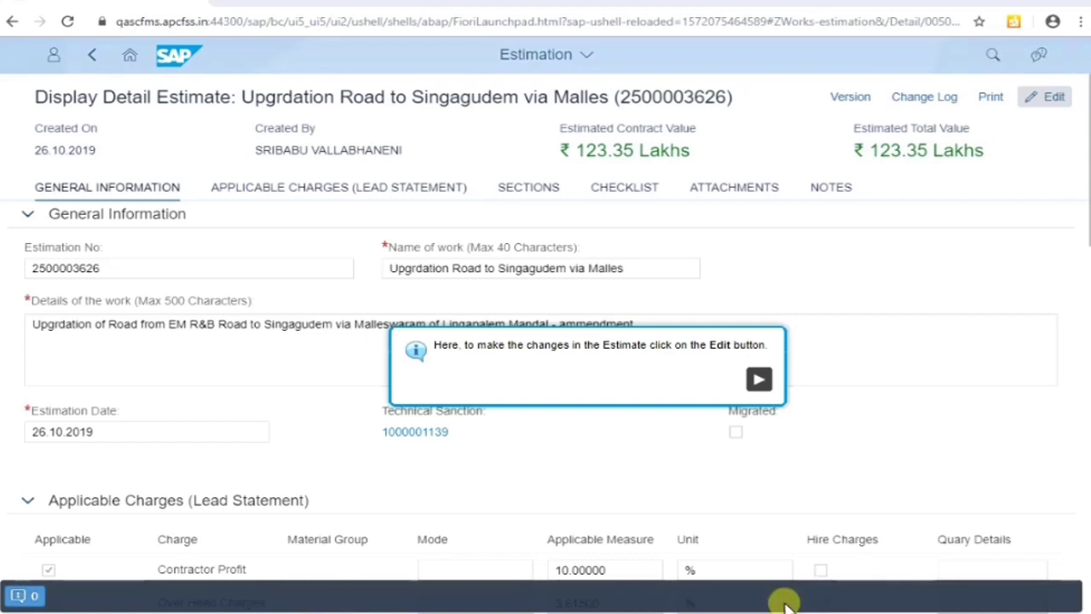
- Switch the detailed estimate to edit mode and go to its sections
{"action": "left_click", "coordinate": [758, 378]}
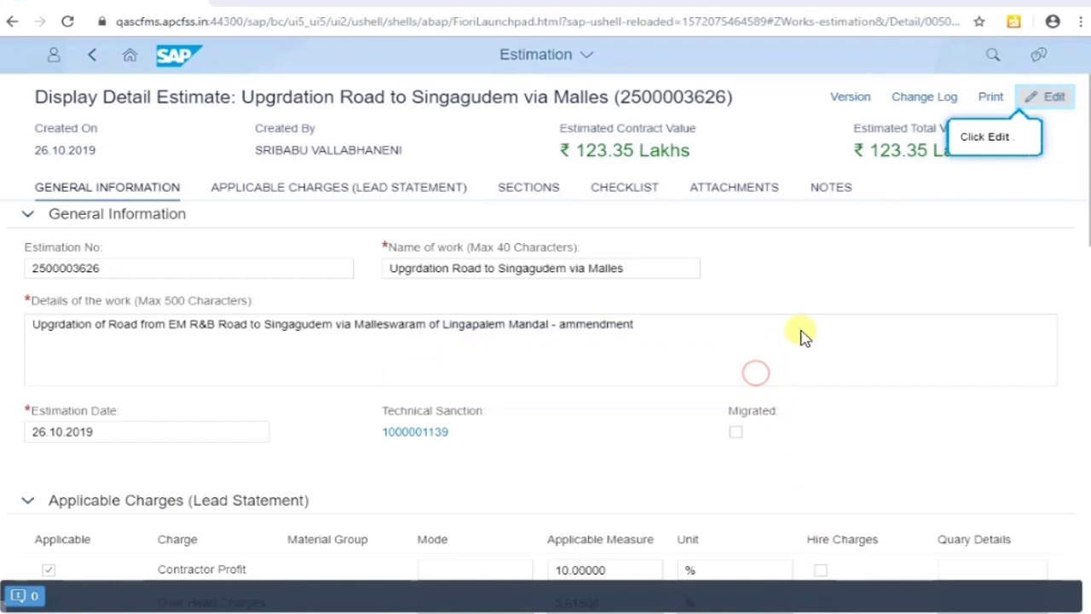
{"action": "left_click", "coordinate": [1052, 106]}
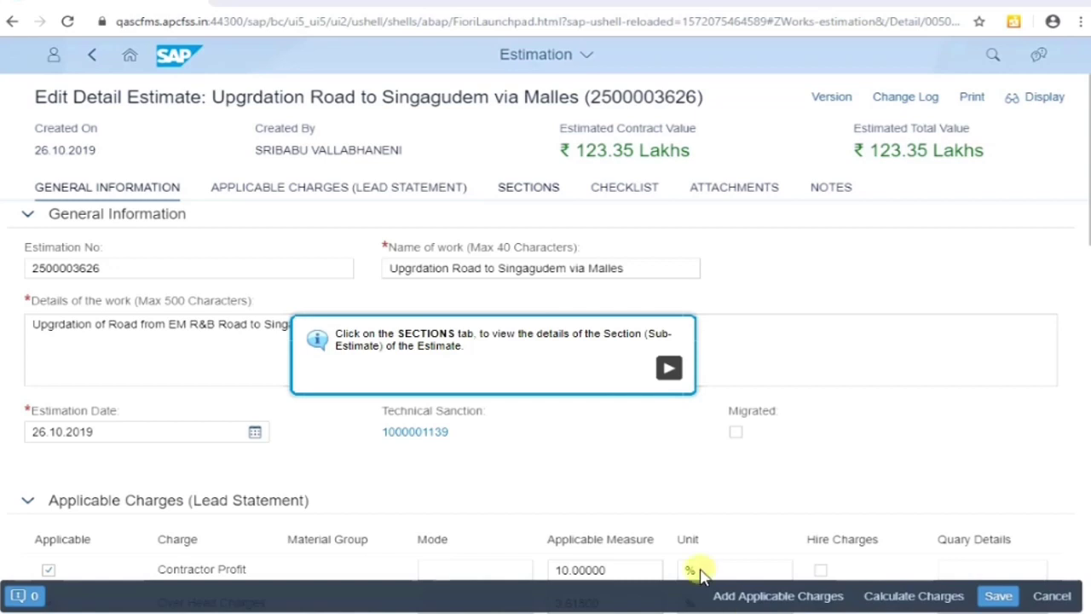
{"action": "left_click", "coordinate": [670, 375]}
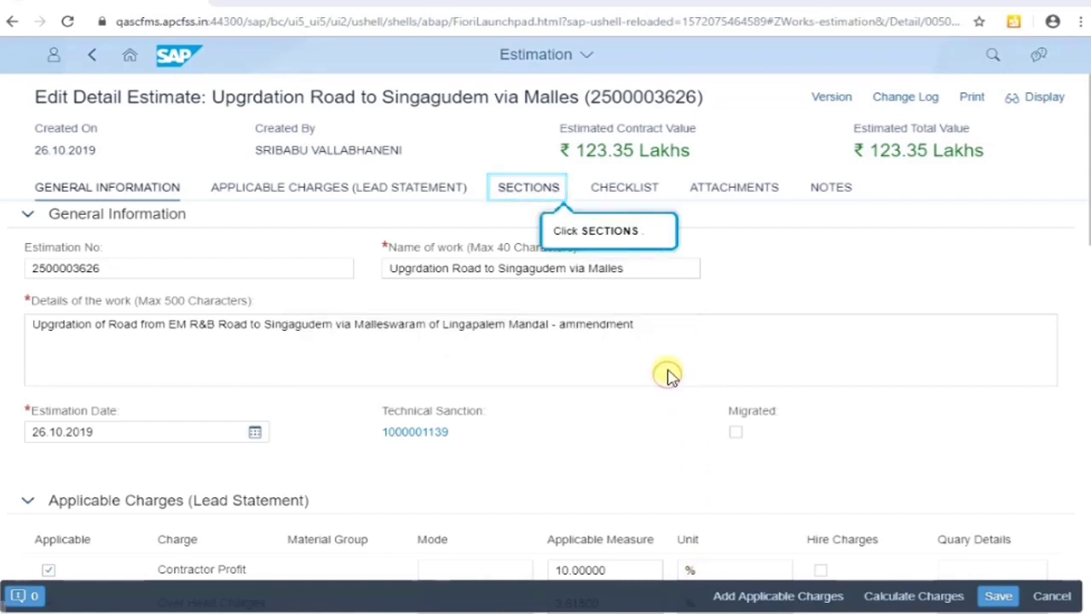
{"action": "left_click", "coordinate": [532, 192]}
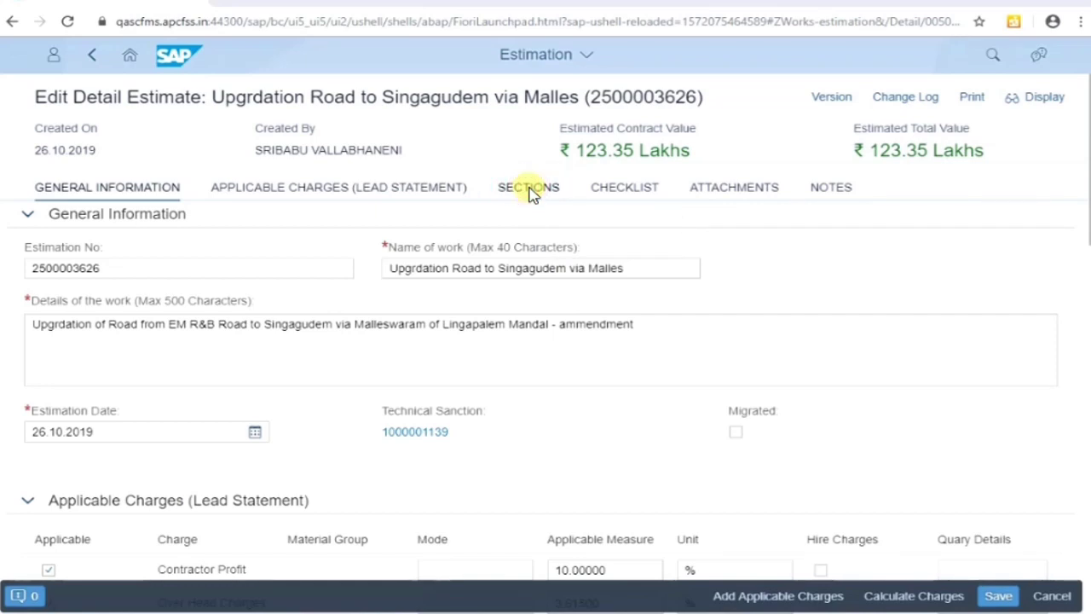
{"action": "left_click", "coordinate": [530, 193]}
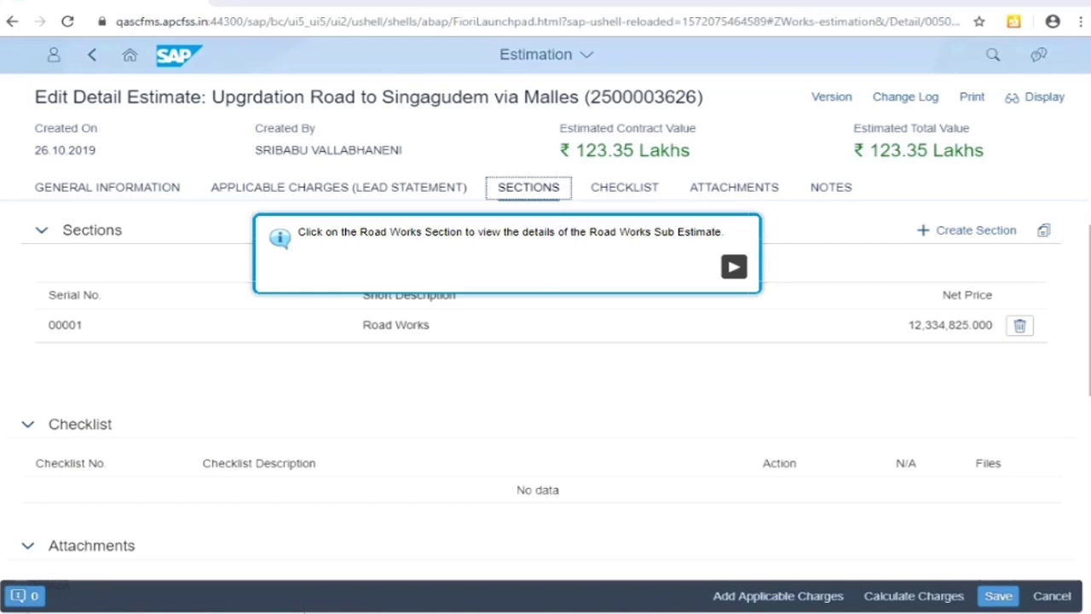
- Open the Road Works section and bring up its specifications and provisions
{"action": "left_click", "coordinate": [735, 271]}
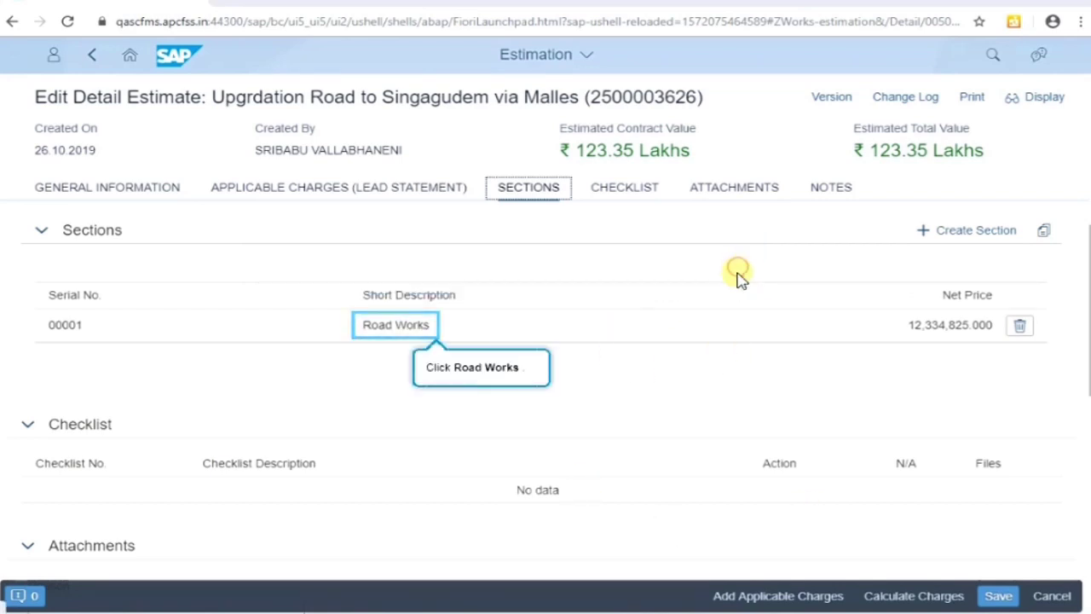
{"action": "left_click", "coordinate": [406, 332]}
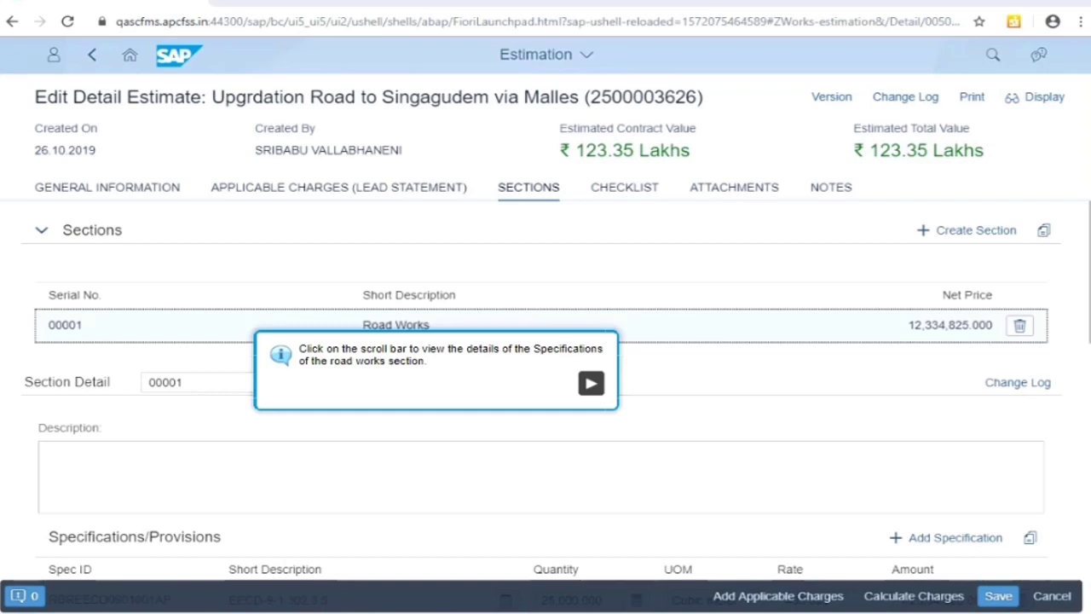
{"action": "left_click", "coordinate": [590, 385]}
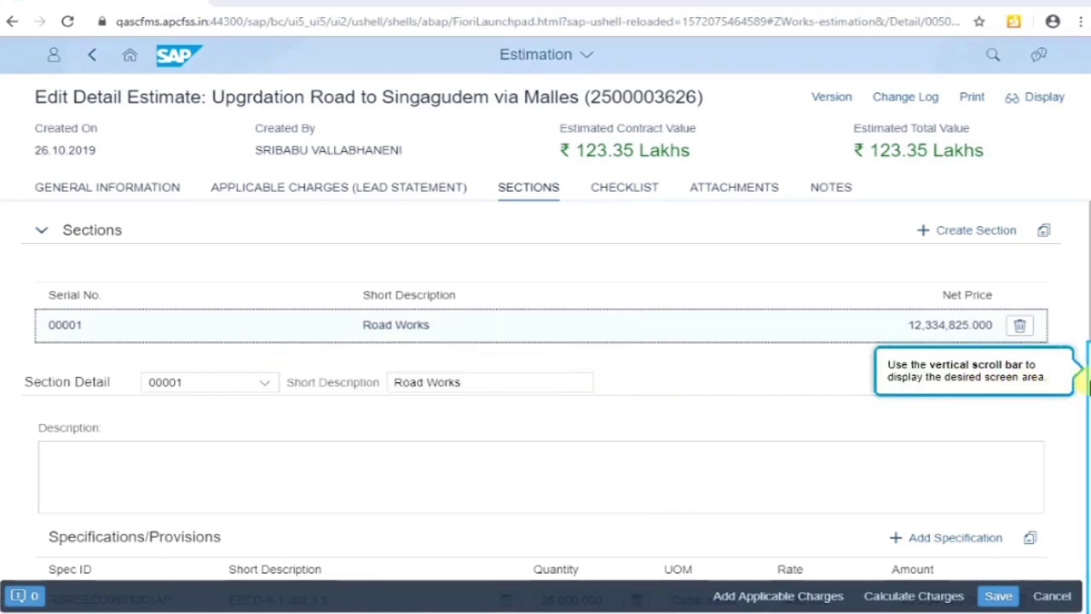
{"action": "left_click", "coordinate": [1000, 387]}
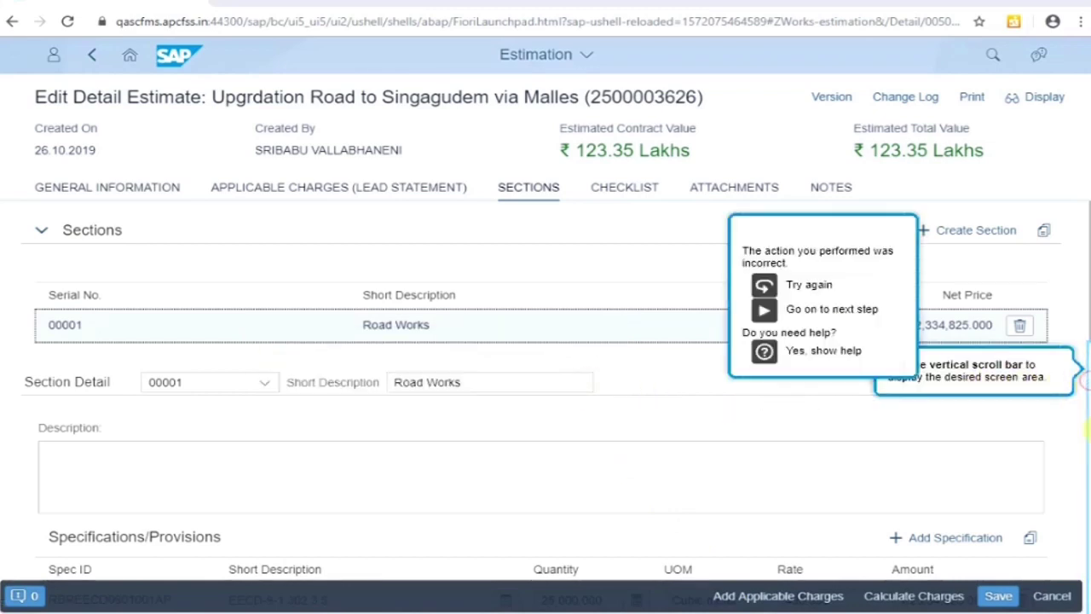
{"action": "left_click", "coordinate": [814, 284]}
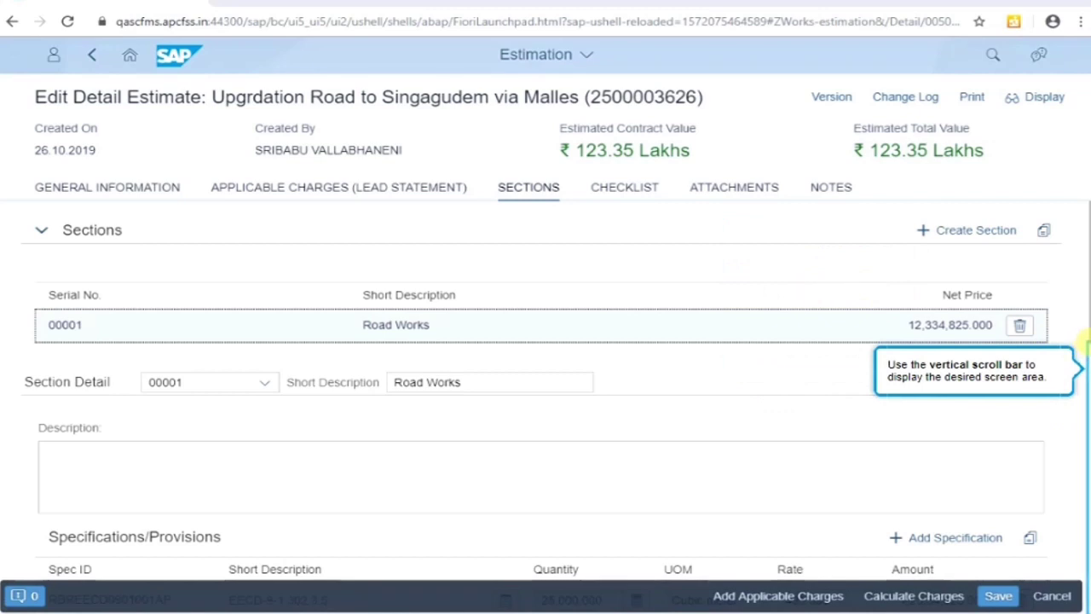
{"action": "left_click", "coordinate": [1086, 334]}
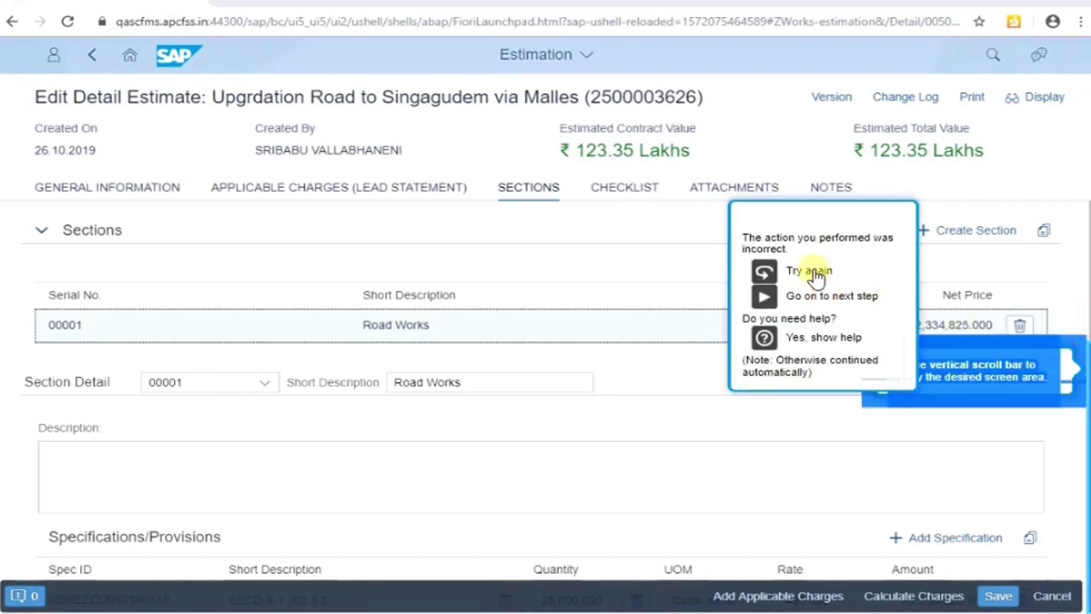
{"action": "left_click", "coordinate": [810, 282]}
{"action": "scroll", "coordinate": [816, 276], "scroll_direction": "down", "scroll_amount": 3}
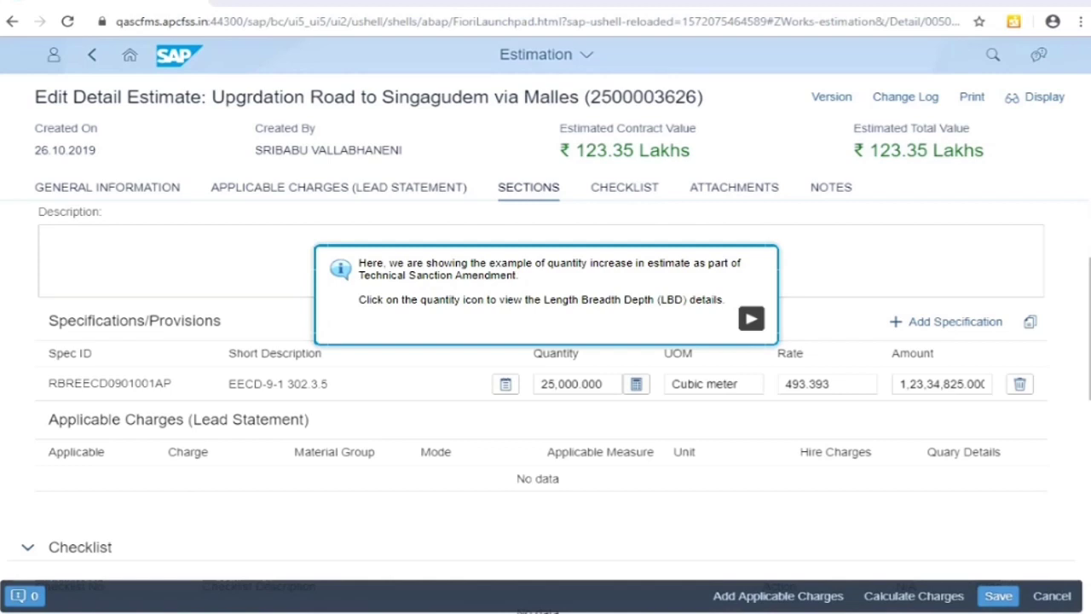
- In the LBD table of specification RBREECD0901001AP, set the first row's length to 26,000 and confirm the change
{"action": "left_click", "coordinate": [751, 319]}
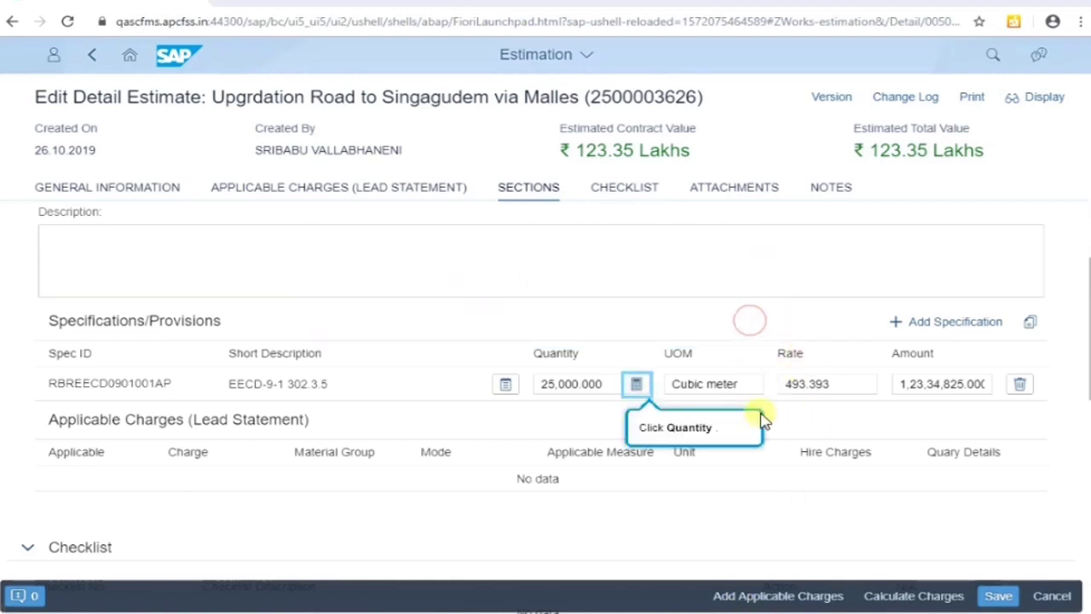
{"action": "left_click", "coordinate": [639, 386]}
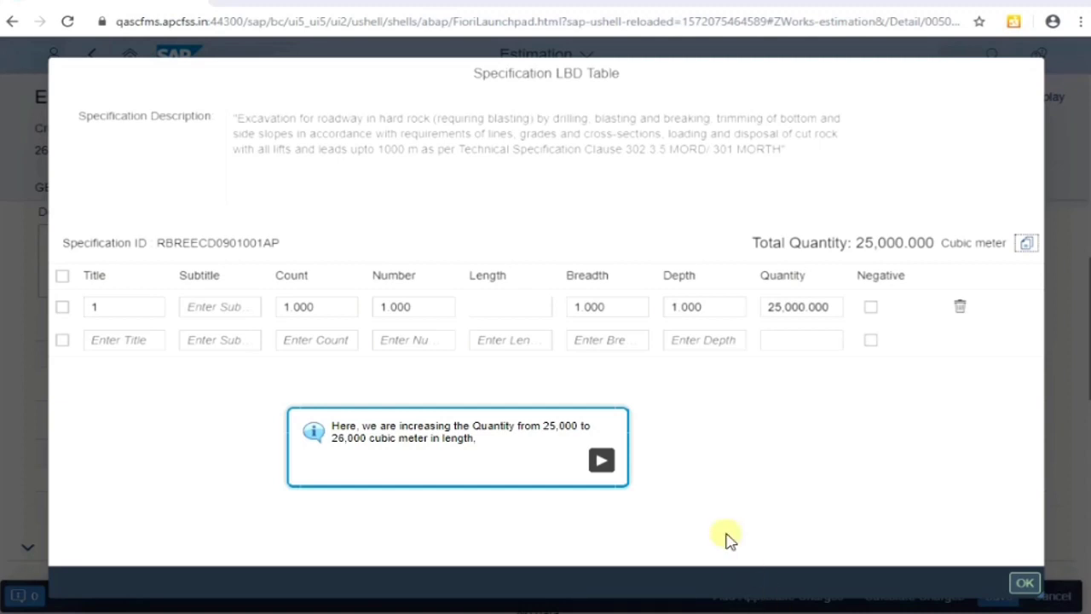
{"action": "left_click", "coordinate": [602, 463]}
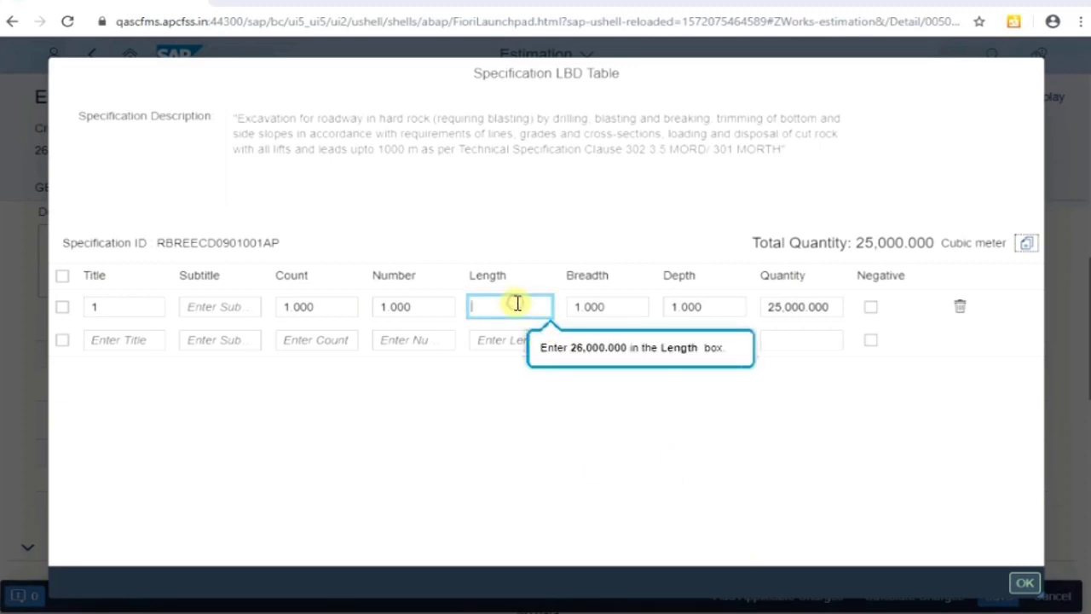
{"action": "type", "text": "26000"}
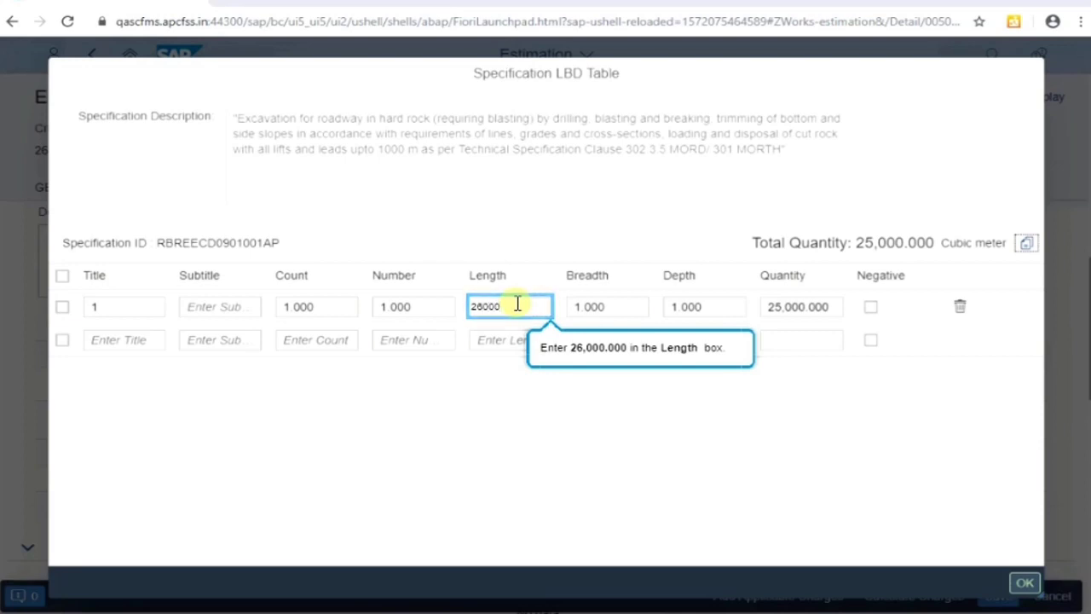
{"action": "left_click", "coordinate": [490, 381]}
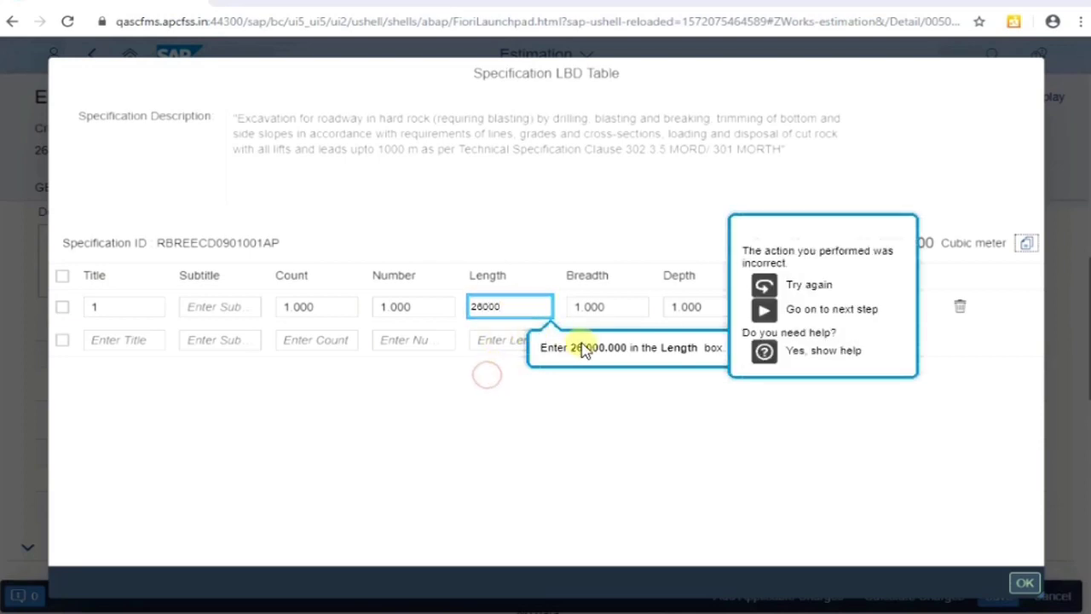
{"action": "left_click", "coordinate": [742, 282]}
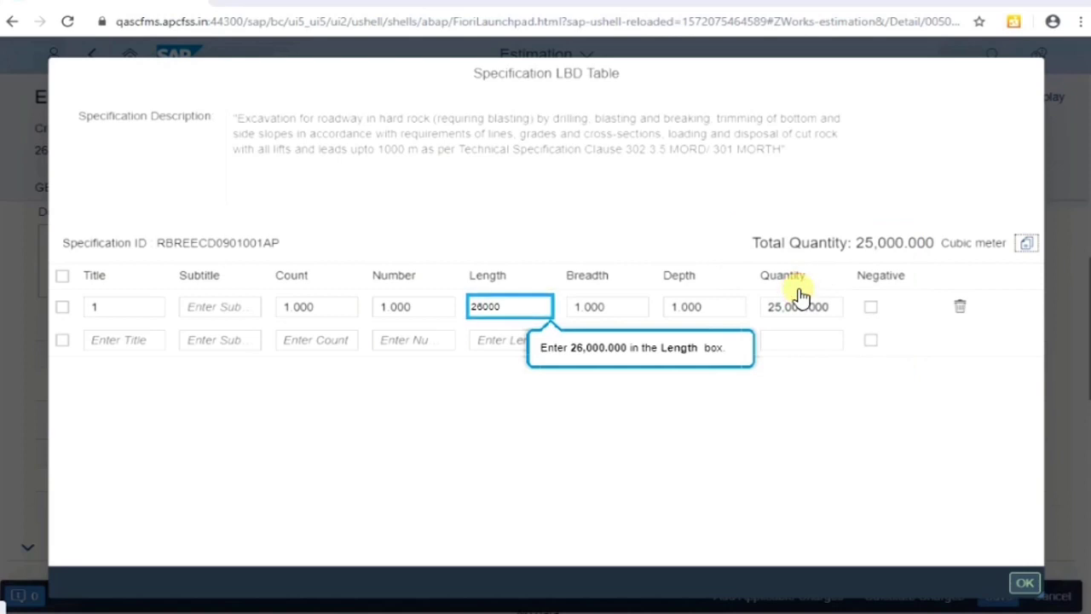
{"action": "key", "text": "Return"}
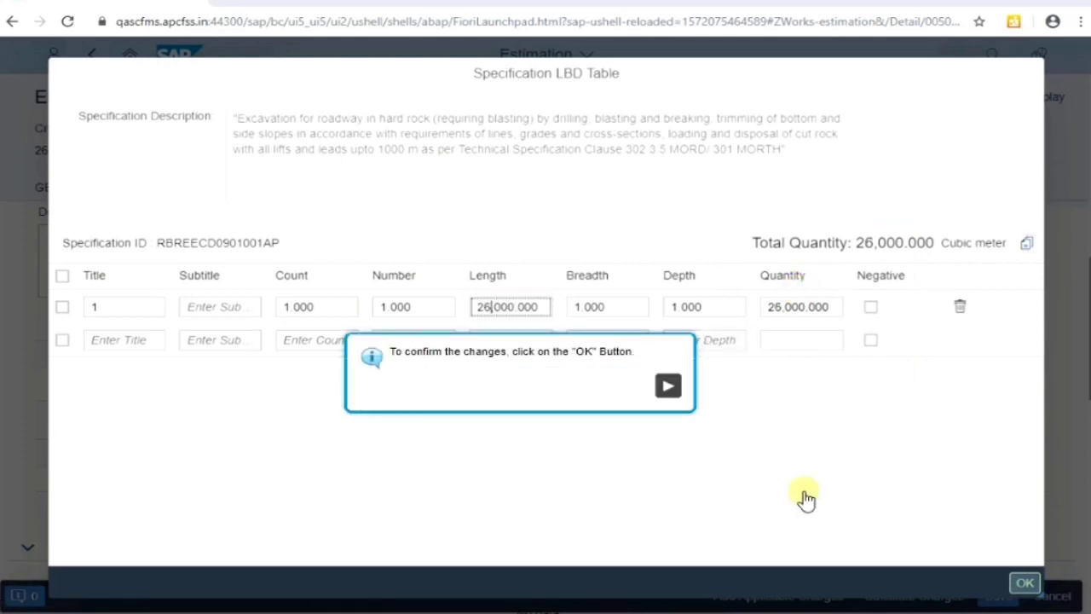
{"action": "left_click", "coordinate": [669, 388]}
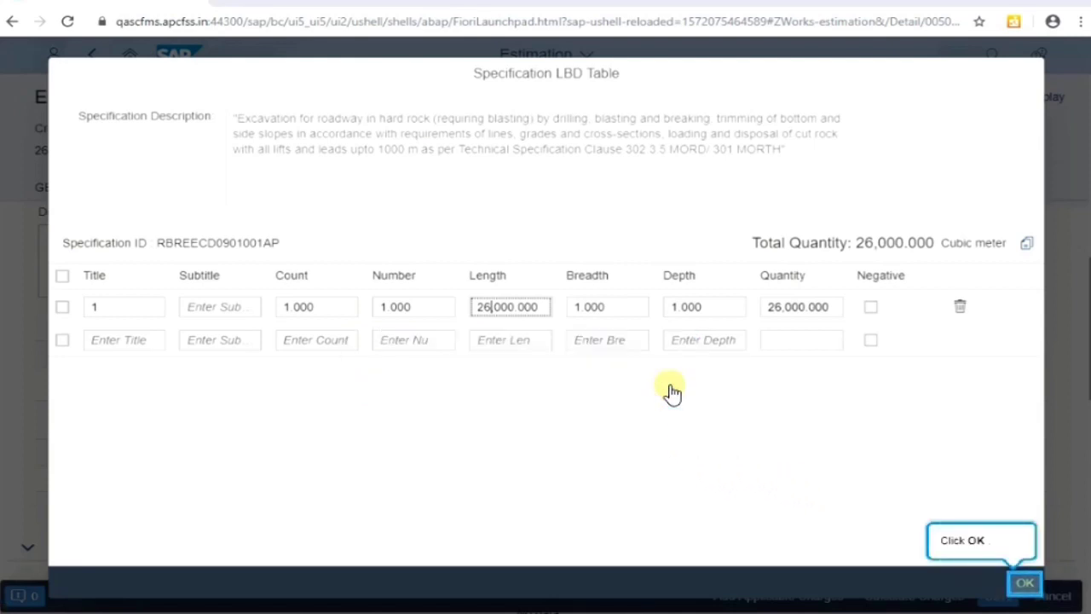
{"action": "left_click", "coordinate": [669, 391]}
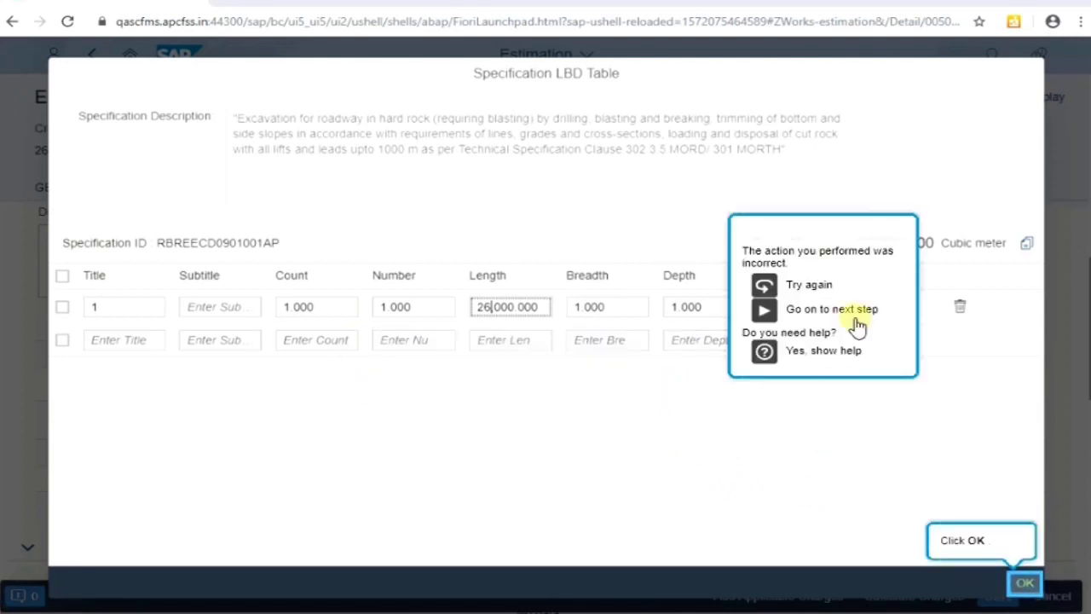
{"action": "left_click", "coordinate": [804, 279]}
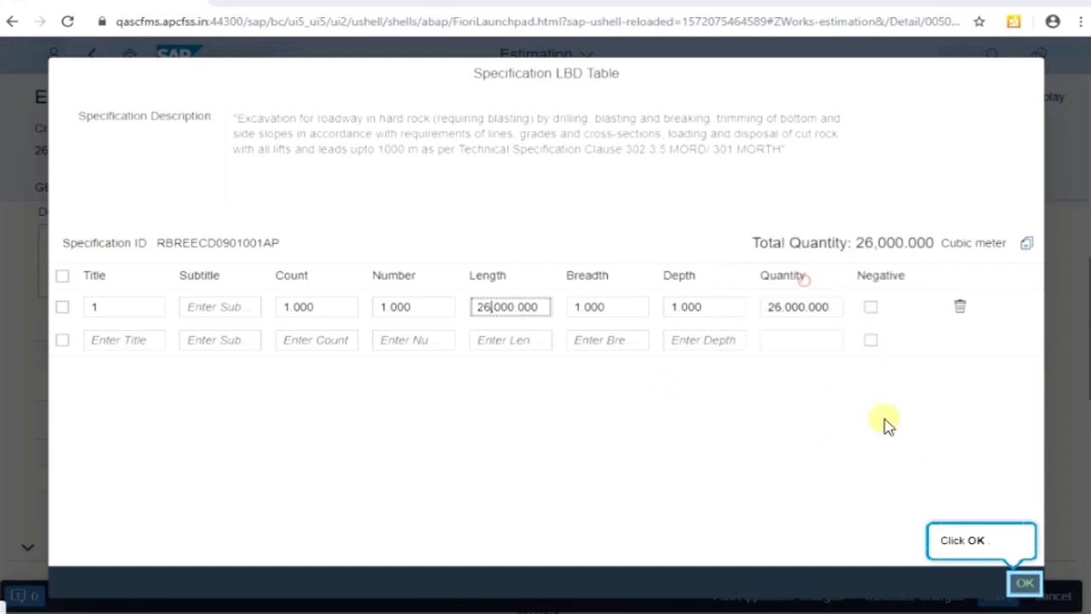
{"action": "left_click", "coordinate": [1026, 582]}
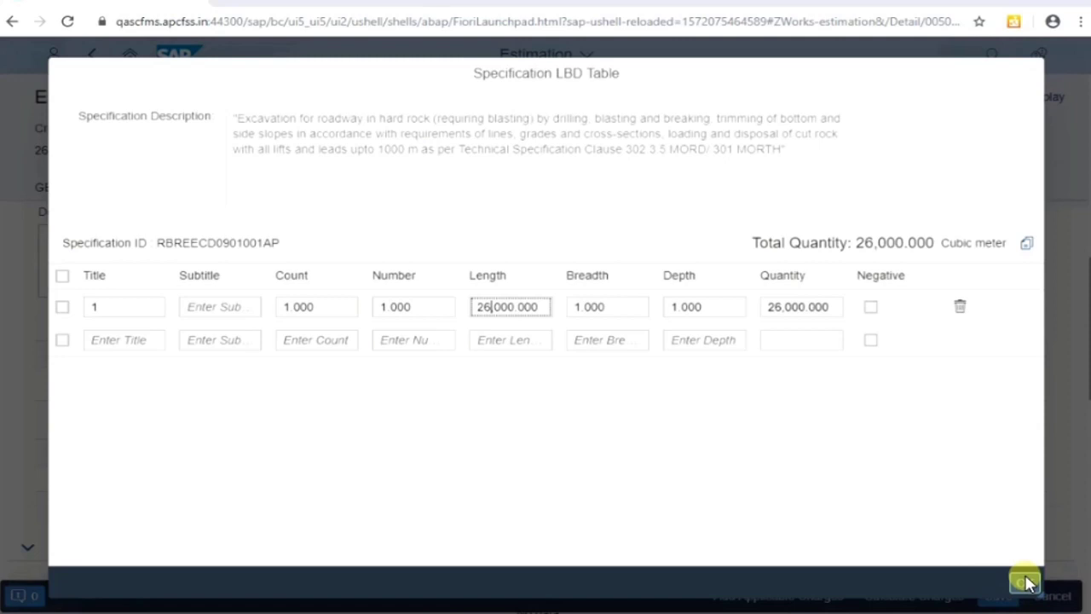
{"action": "left_click", "coordinate": [1026, 582]}
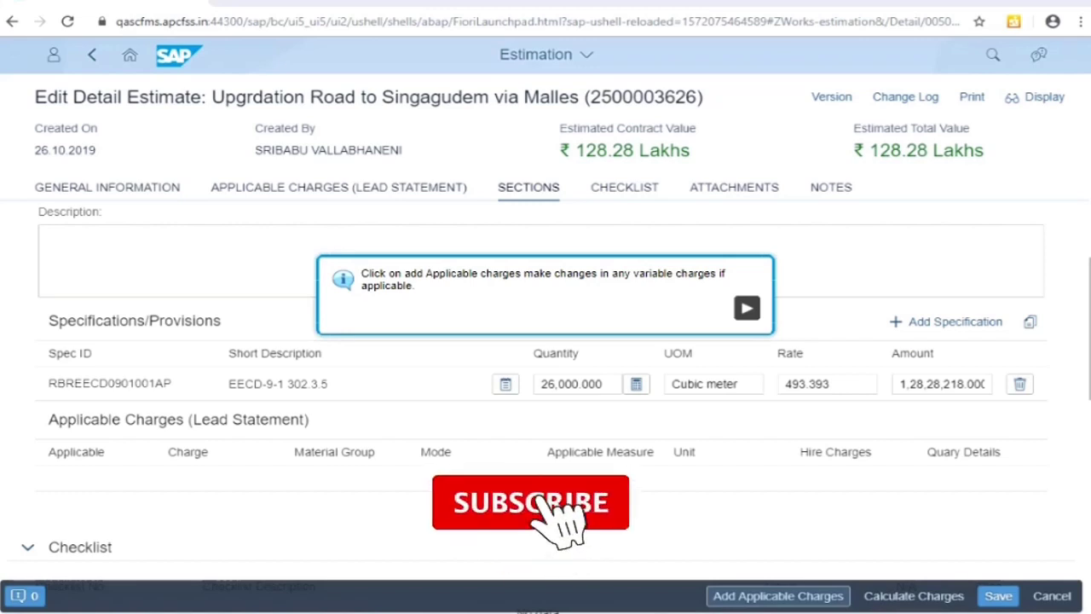
- Add Contractor Profit, Over Head Charges and Lead Charges for Bricks as applicable charges at header level and save the selection
{"action": "left_click", "coordinate": [747, 308]}
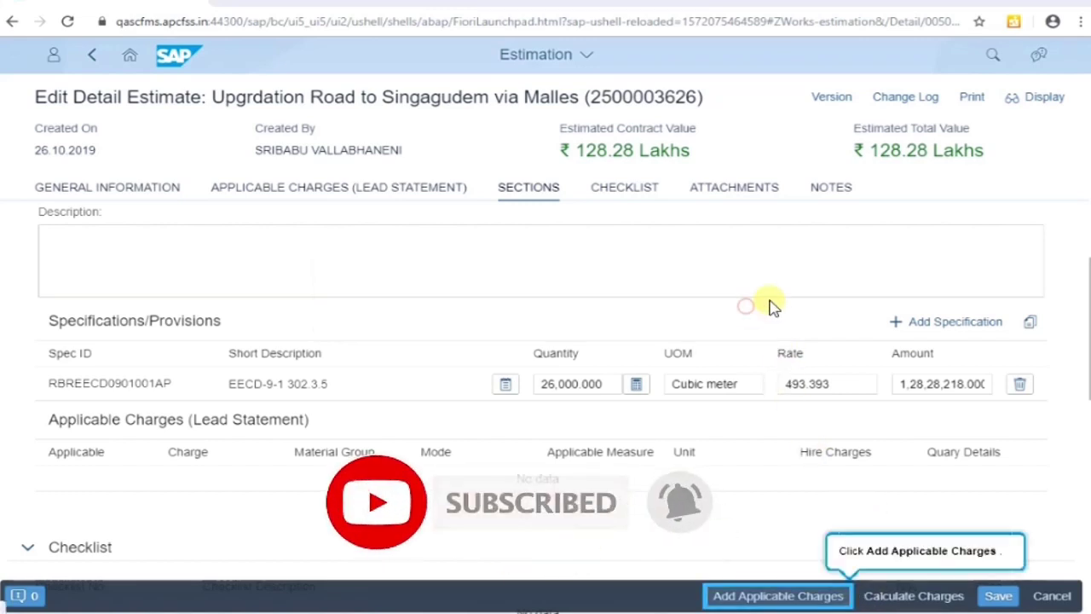
{"action": "left_click", "coordinate": [808, 596]}
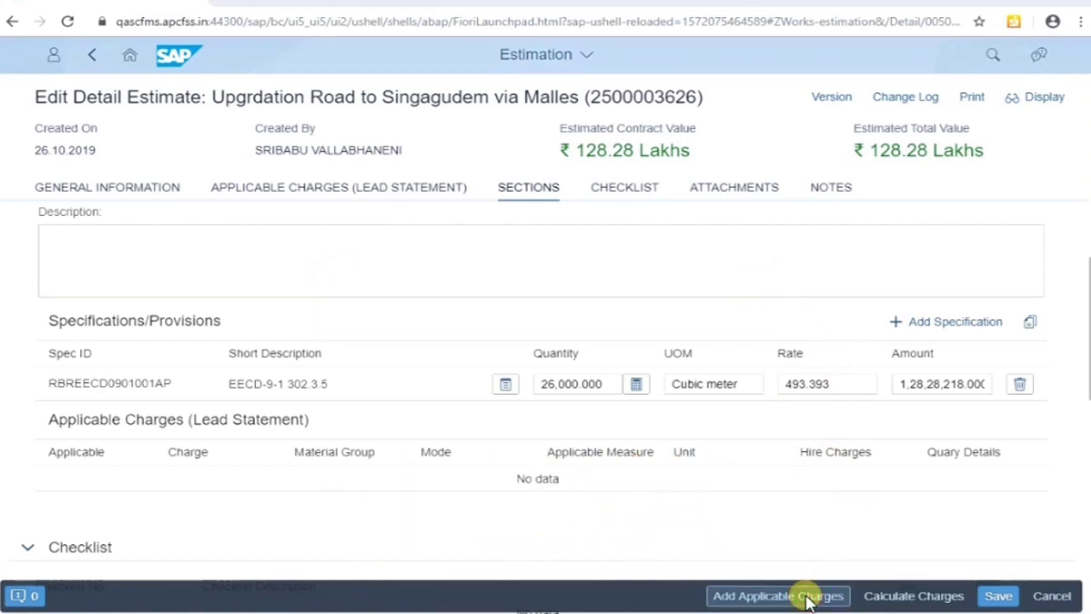
{"action": "left_click", "coordinate": [793, 596]}
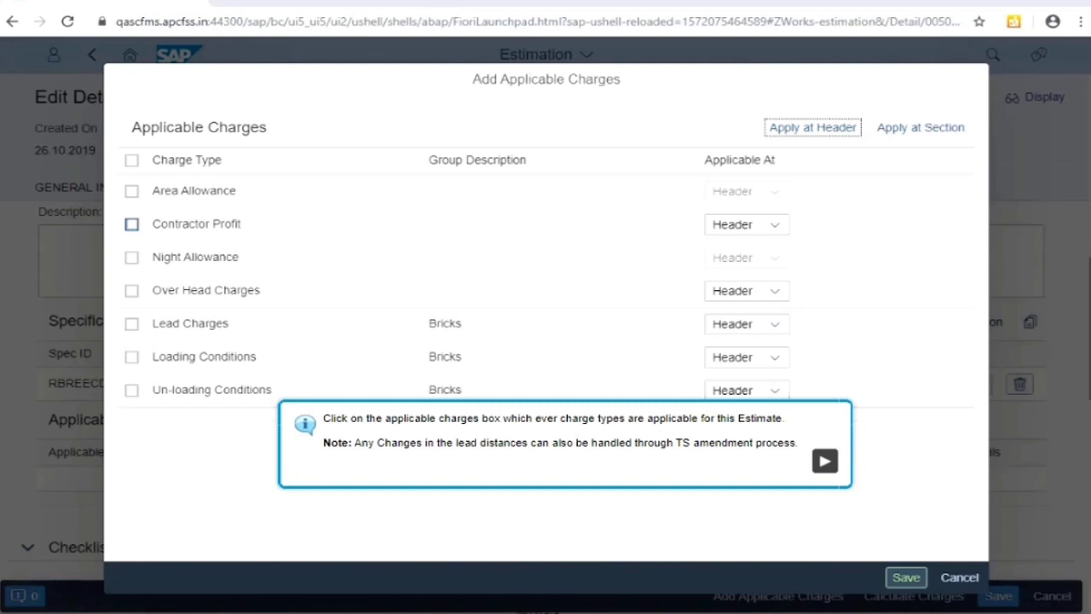
{"action": "left_click", "coordinate": [826, 465]}
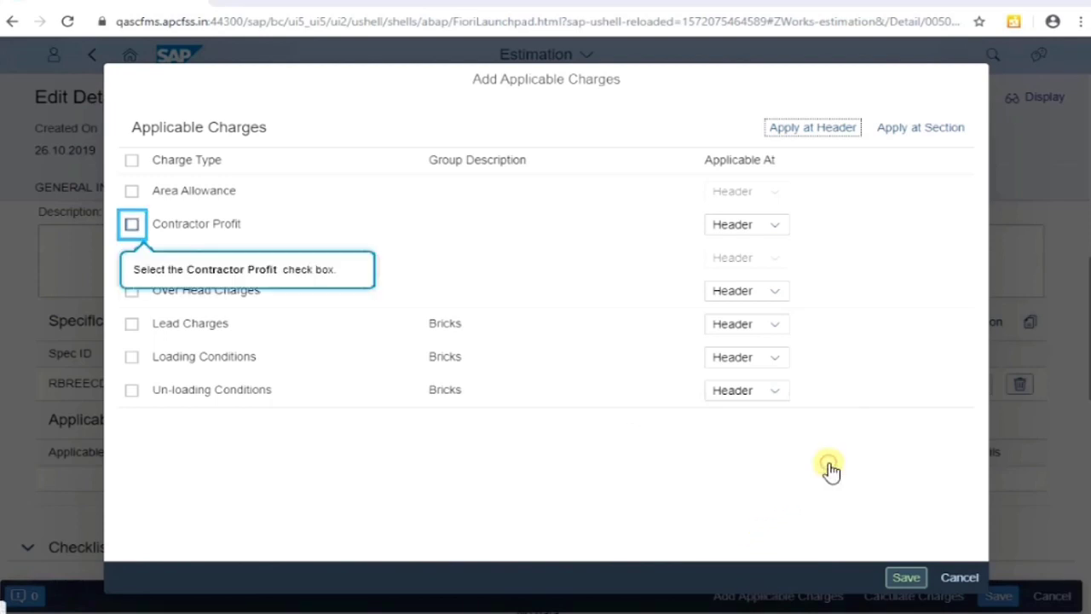
{"action": "left_click", "coordinate": [132, 225]}
{"action": "left_click", "coordinate": [132, 225]}
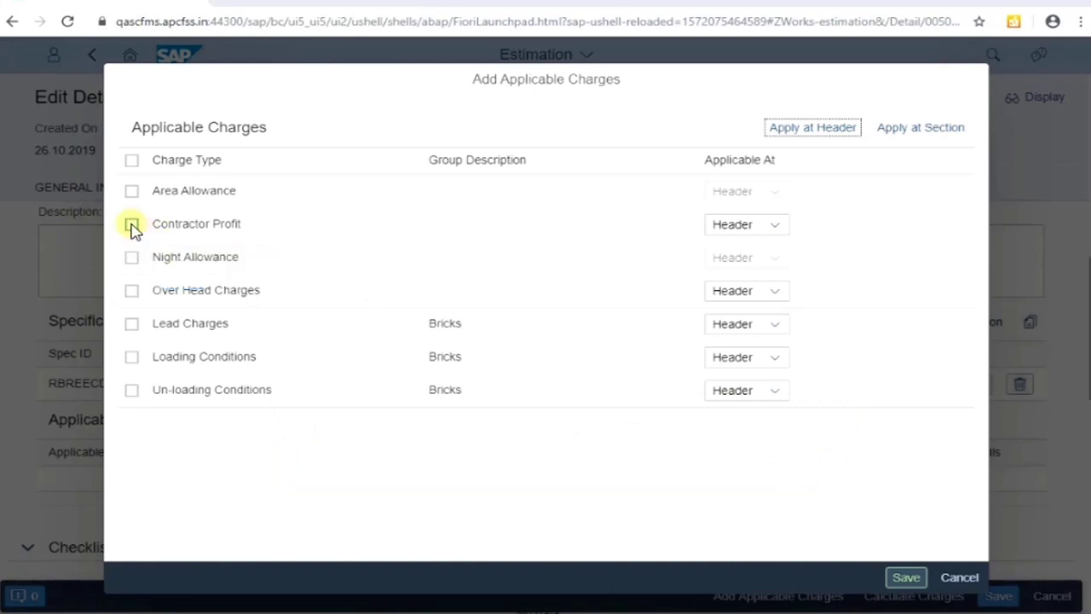
{"action": "left_click", "coordinate": [133, 225]}
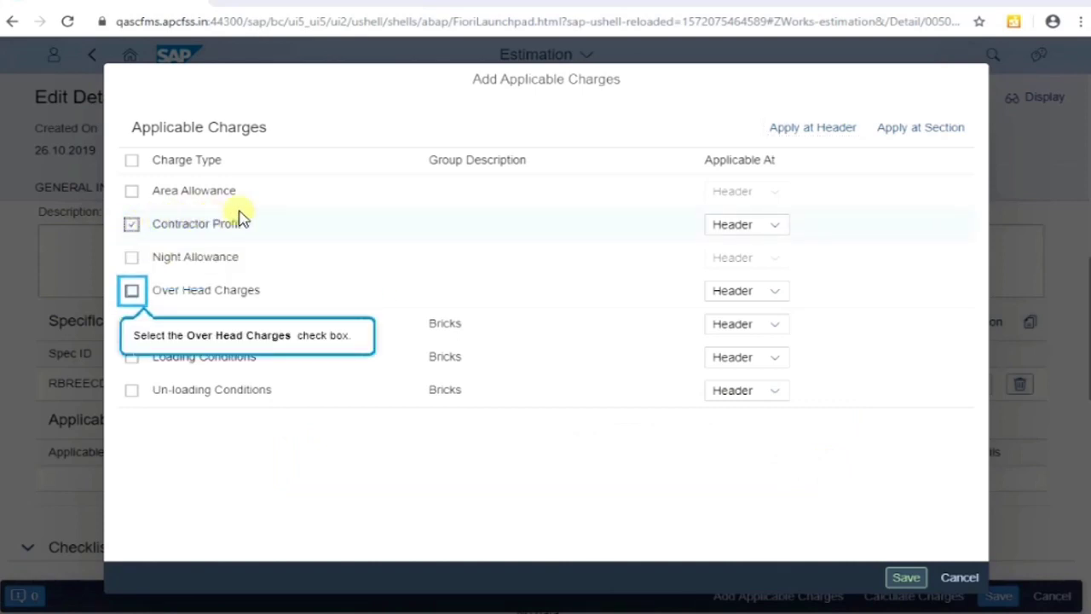
{"action": "left_click", "coordinate": [132, 292]}
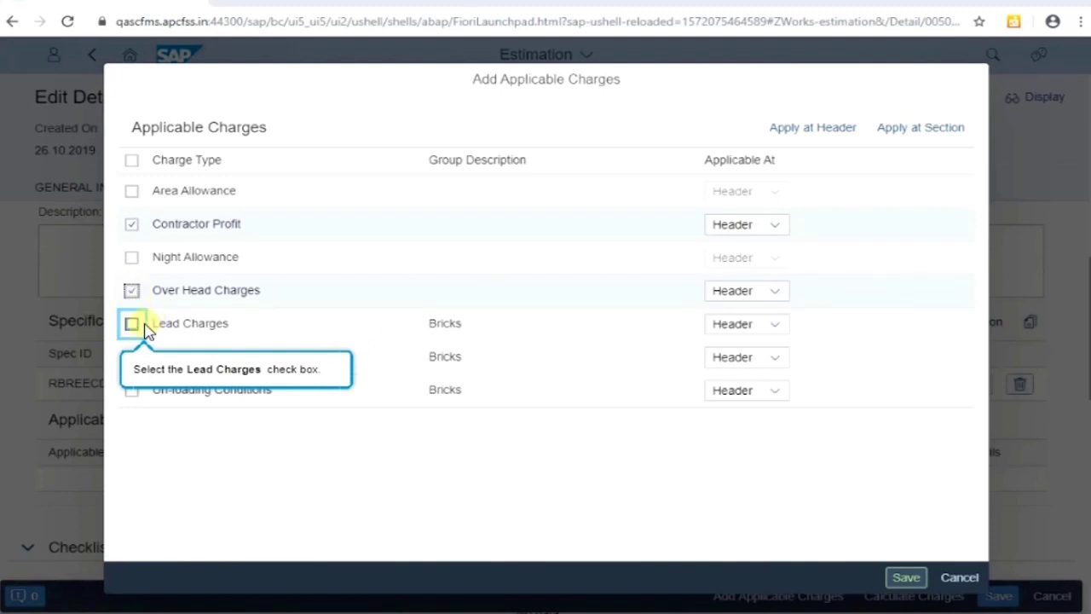
{"action": "left_click", "coordinate": [134, 326]}
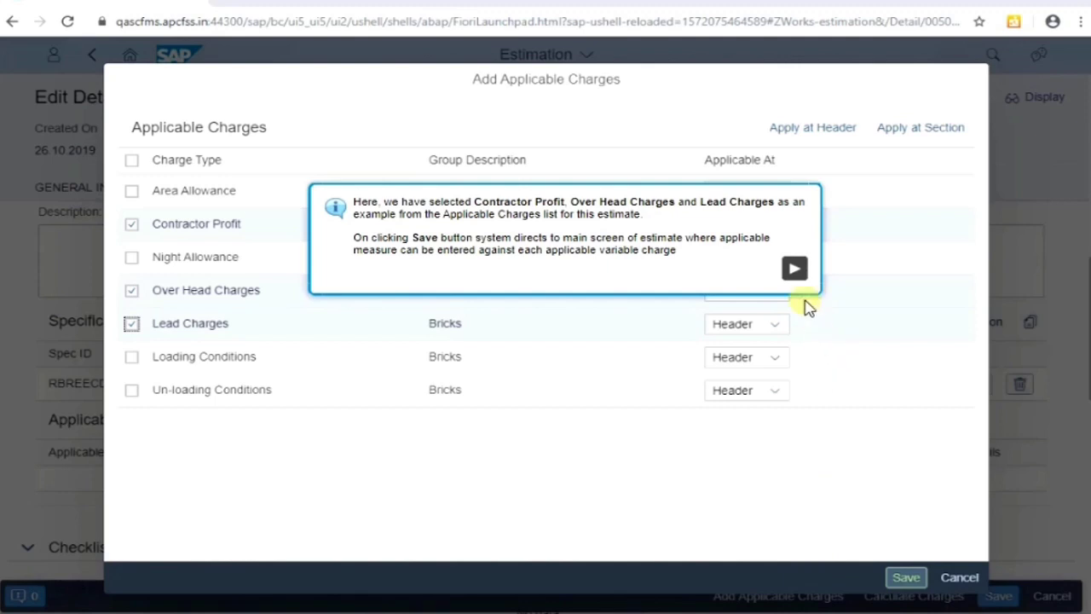
{"action": "left_click", "coordinate": [795, 271]}
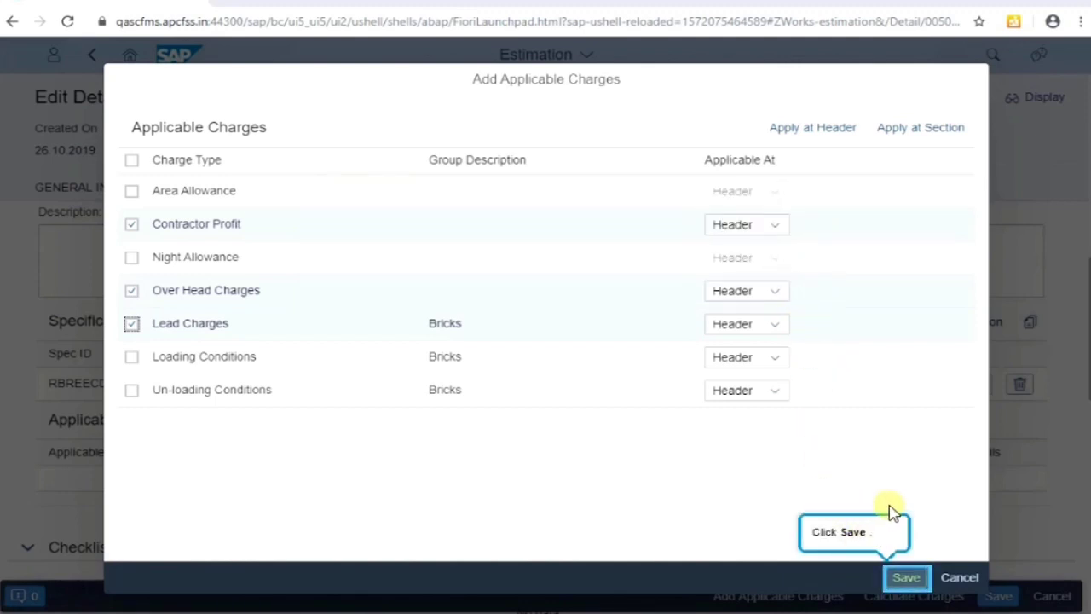
{"action": "left_click", "coordinate": [907, 579]}
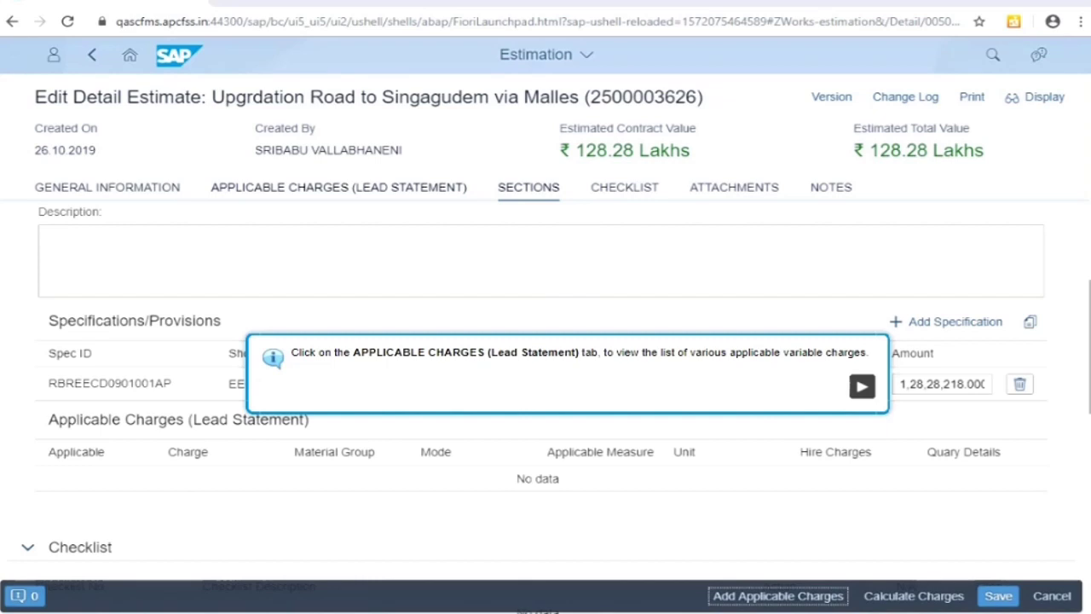
- In the estimate's lead statement, set the applicable measure of the Lead Charges for Bricks to 55 km
{"action": "left_click", "coordinate": [862, 388]}
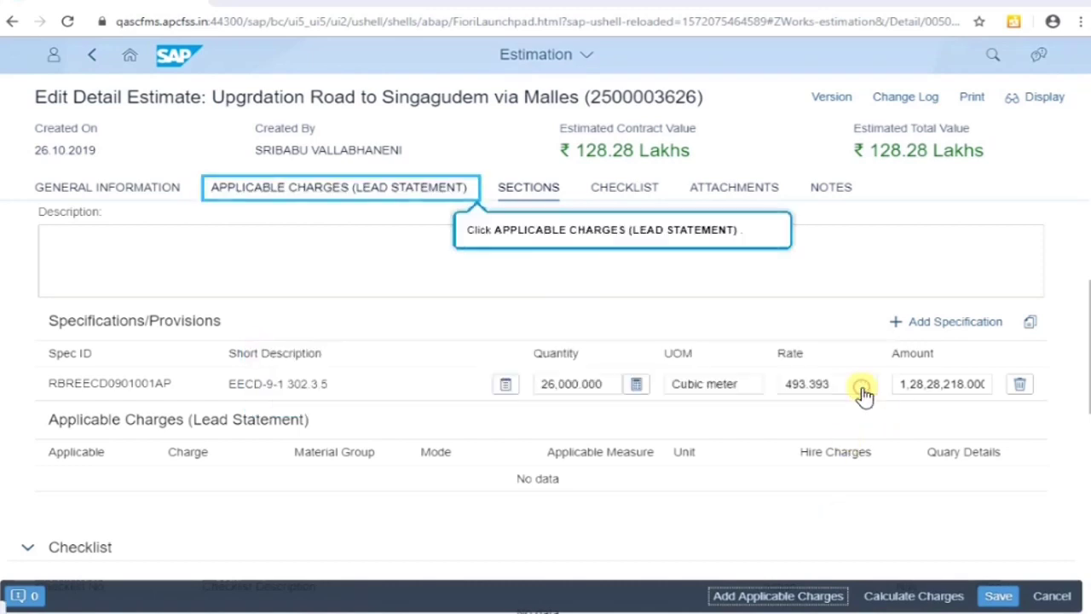
{"action": "left_click", "coordinate": [386, 194]}
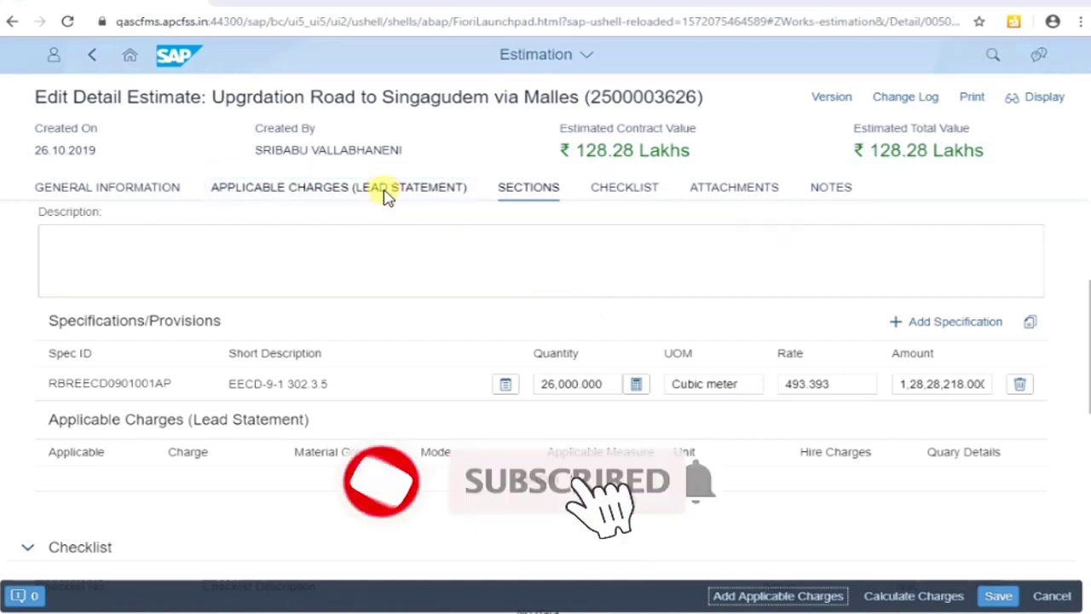
{"action": "left_click", "coordinate": [385, 194]}
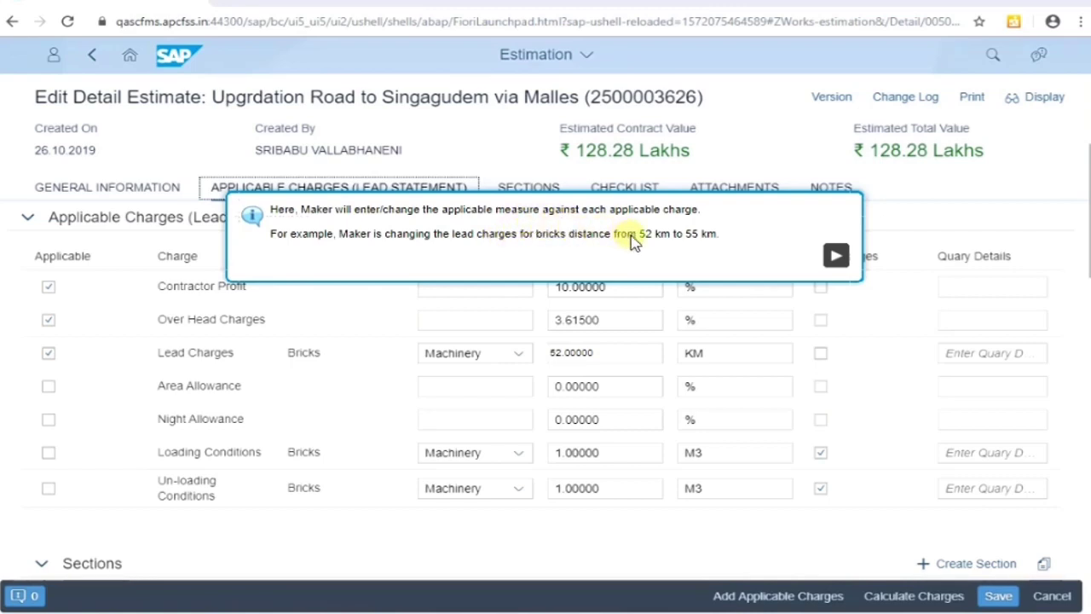
{"action": "left_click", "coordinate": [836, 257]}
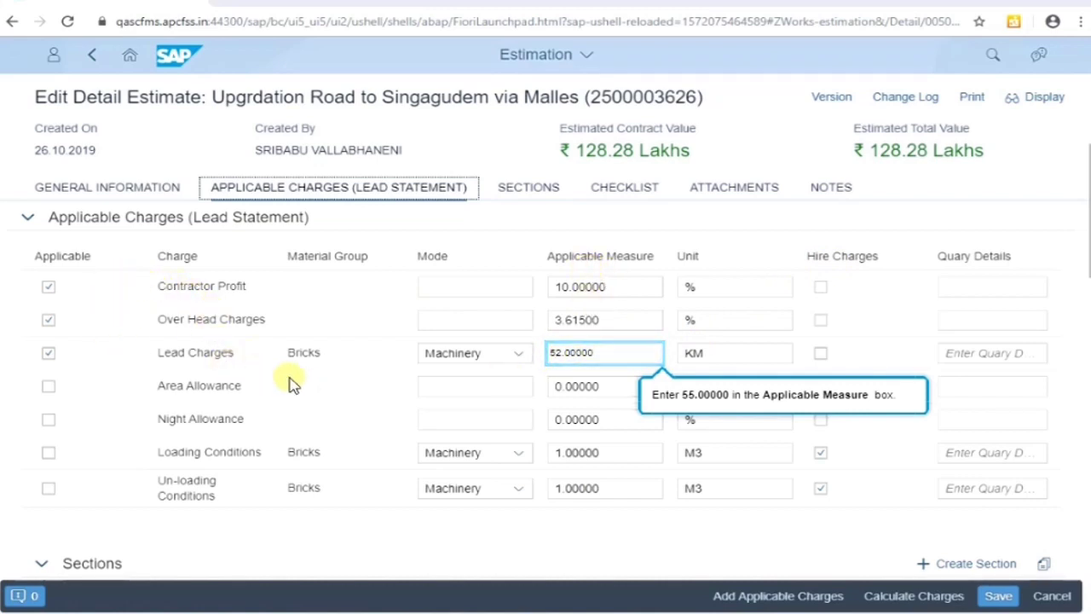
{"action": "left_click", "coordinate": [560, 352]}
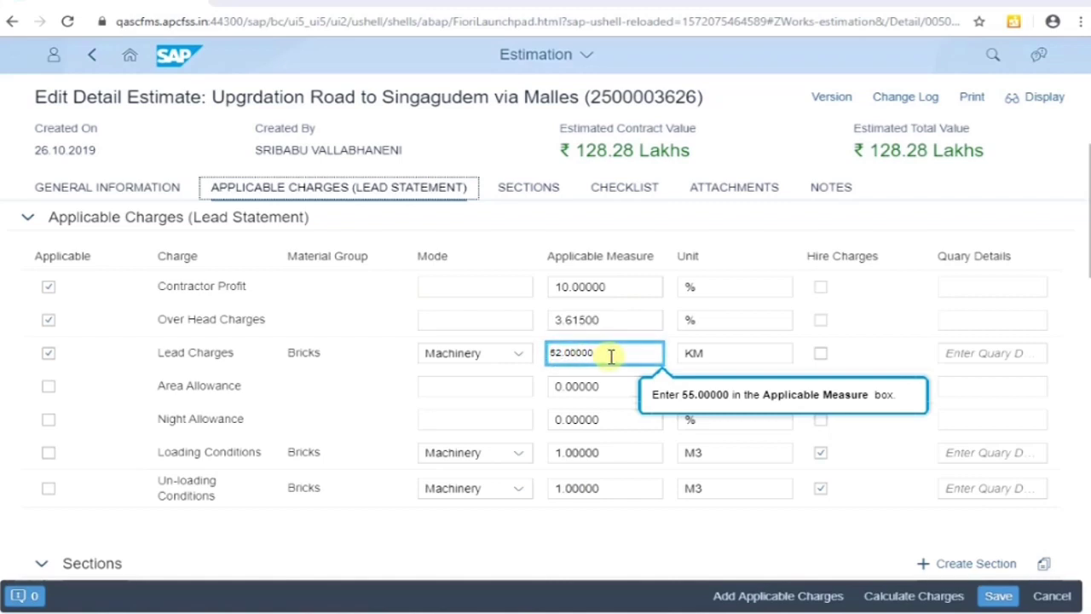
{"action": "key", "text": "BackSpace"}
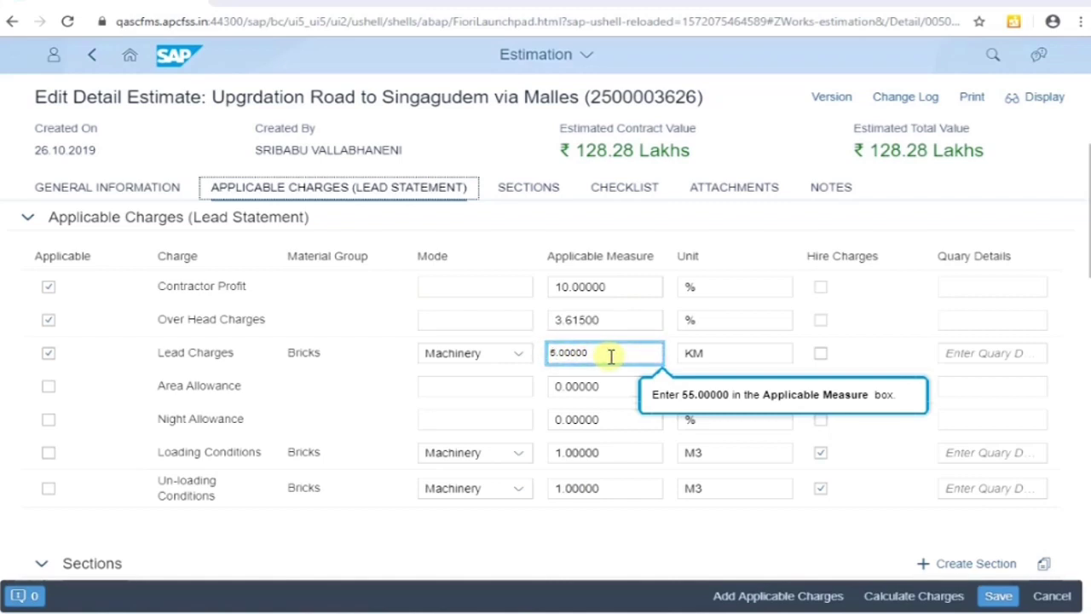
{"action": "type", "text": "5"}
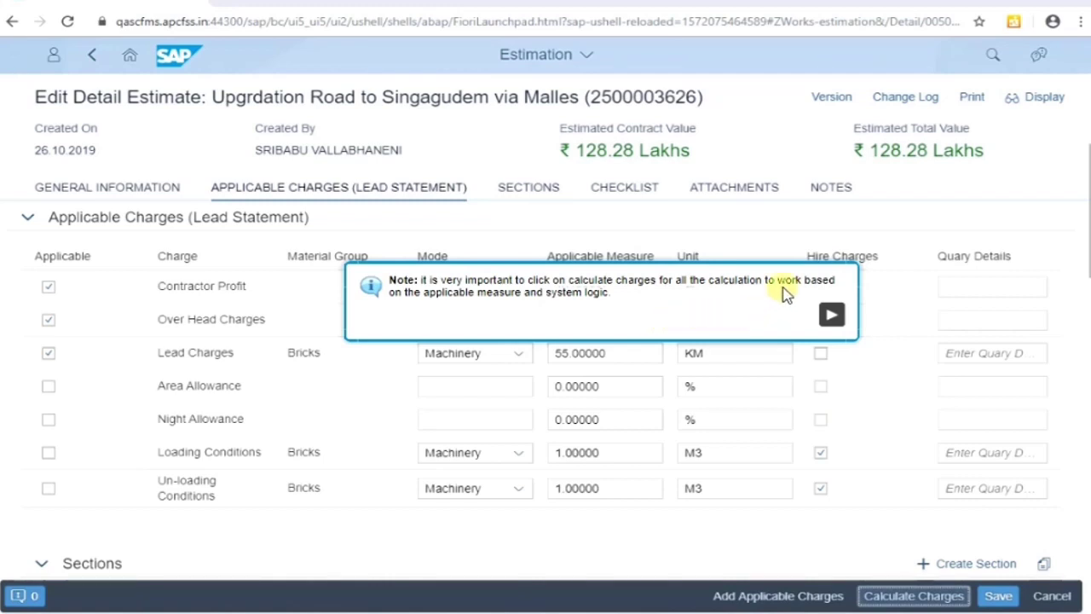
- Calculate the charges, save the detailed estimate and acknowledge the save
{"action": "left_click", "coordinate": [833, 315]}
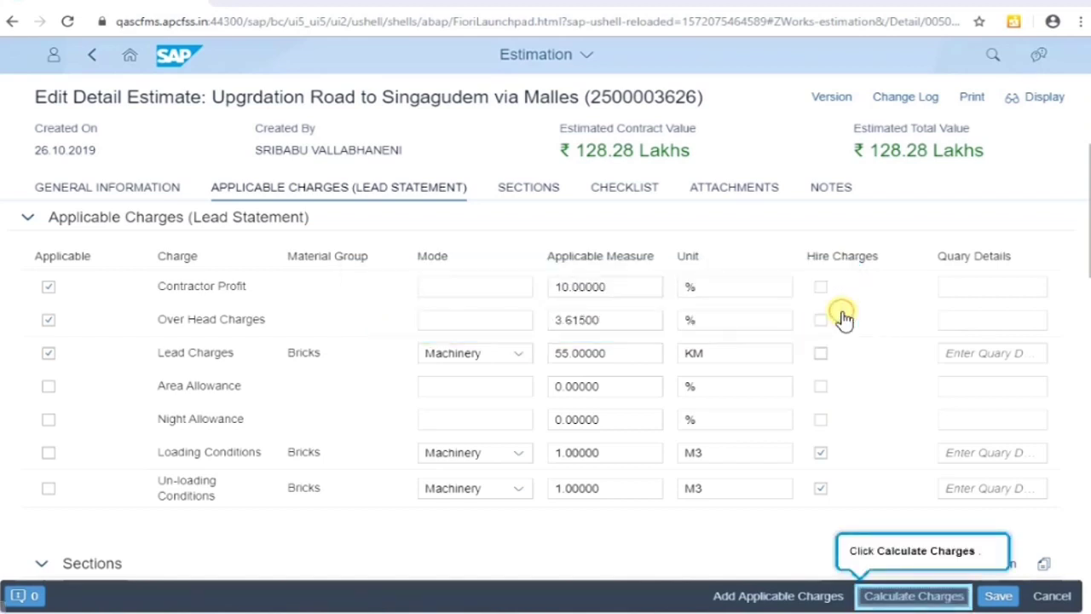
{"action": "left_click", "coordinate": [921, 597]}
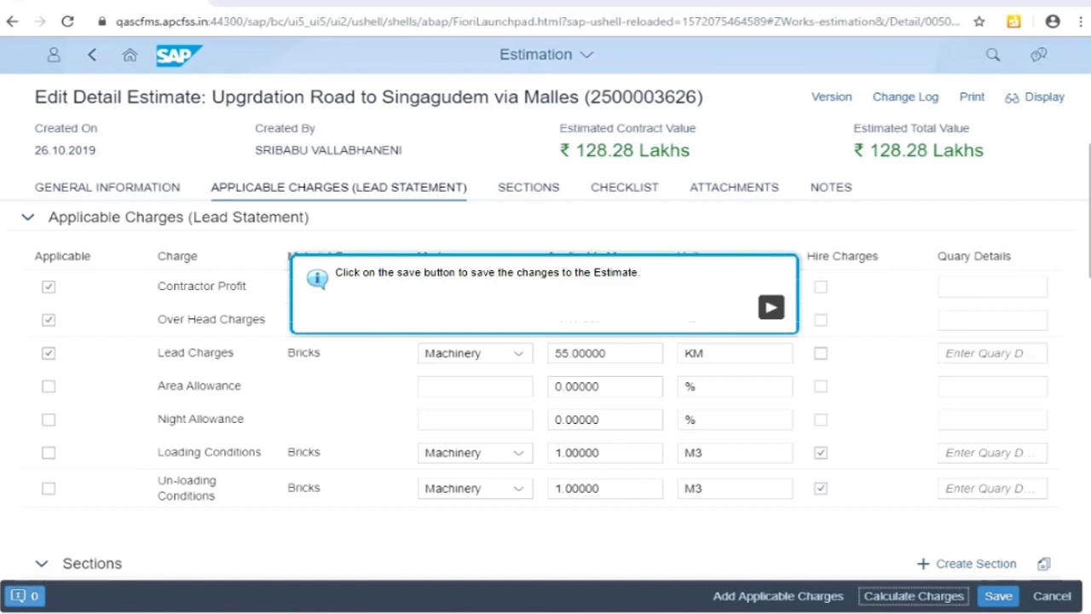
{"action": "left_click", "coordinate": [771, 307]}
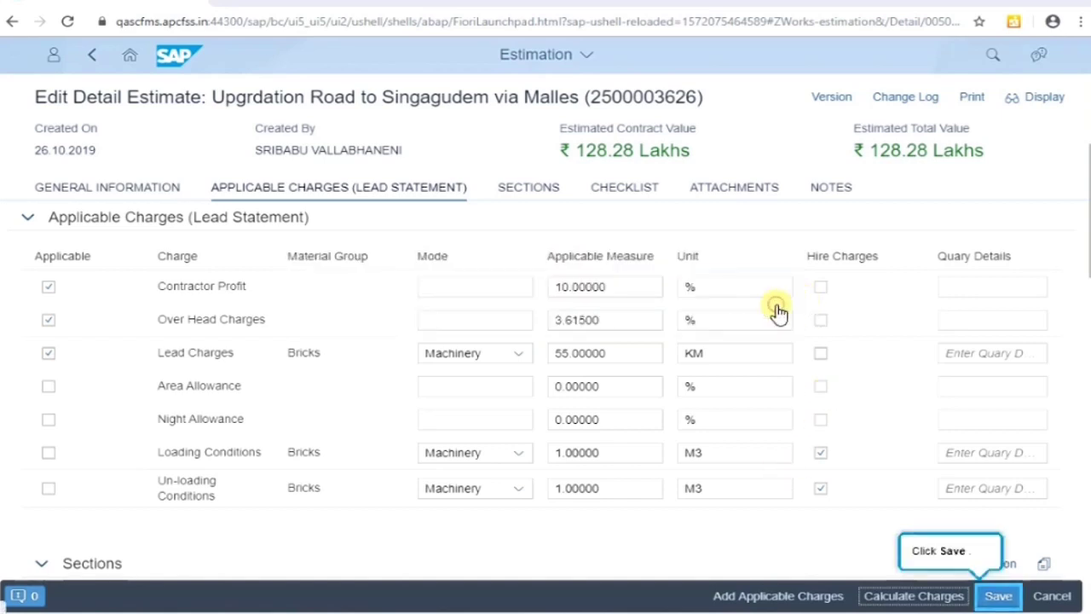
{"action": "left_click", "coordinate": [1011, 599]}
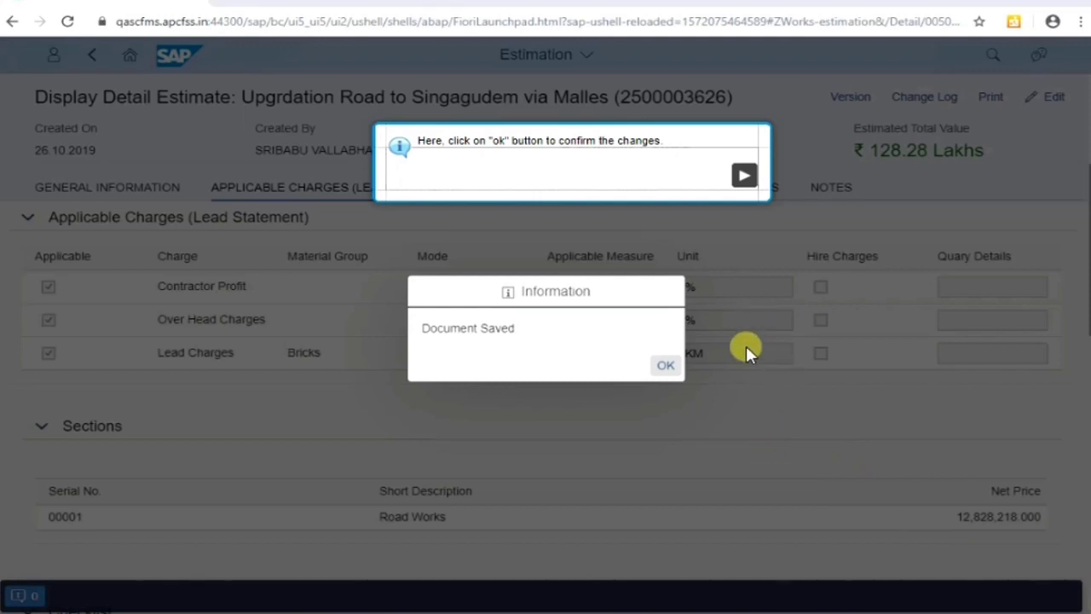
{"action": "left_click", "coordinate": [741, 179]}
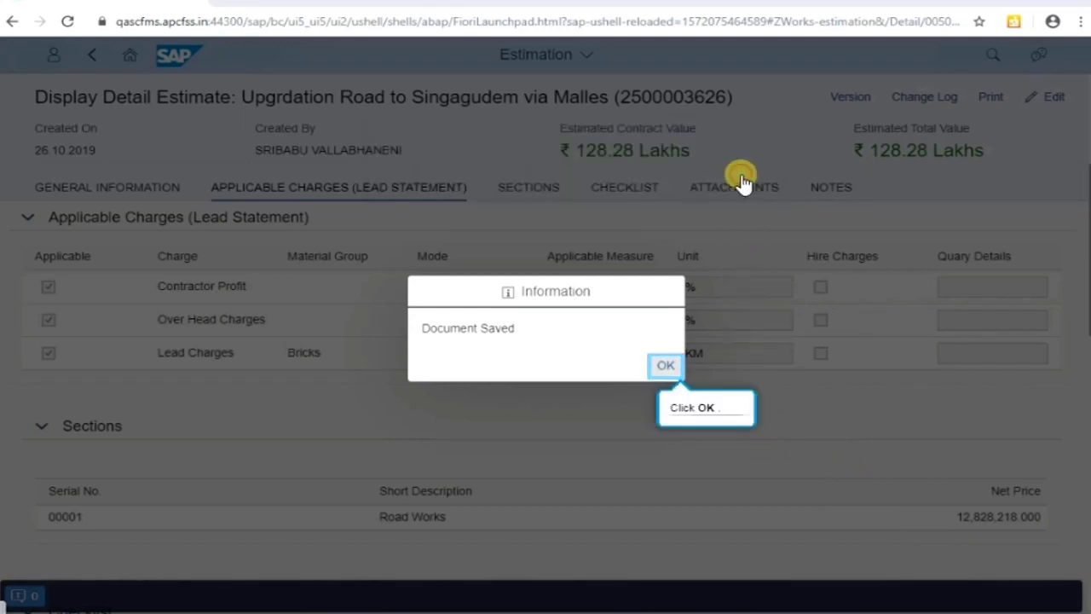
{"action": "left_click", "coordinate": [669, 367]}
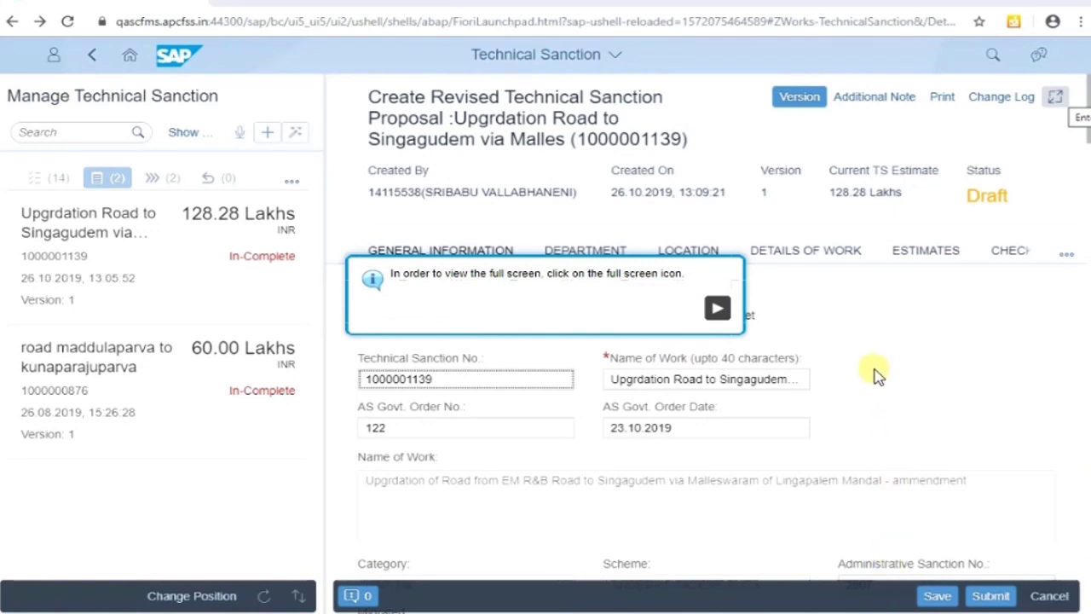
- Show the revised technical sanction proposal in full screen
{"action": "left_click", "coordinate": [718, 311]}
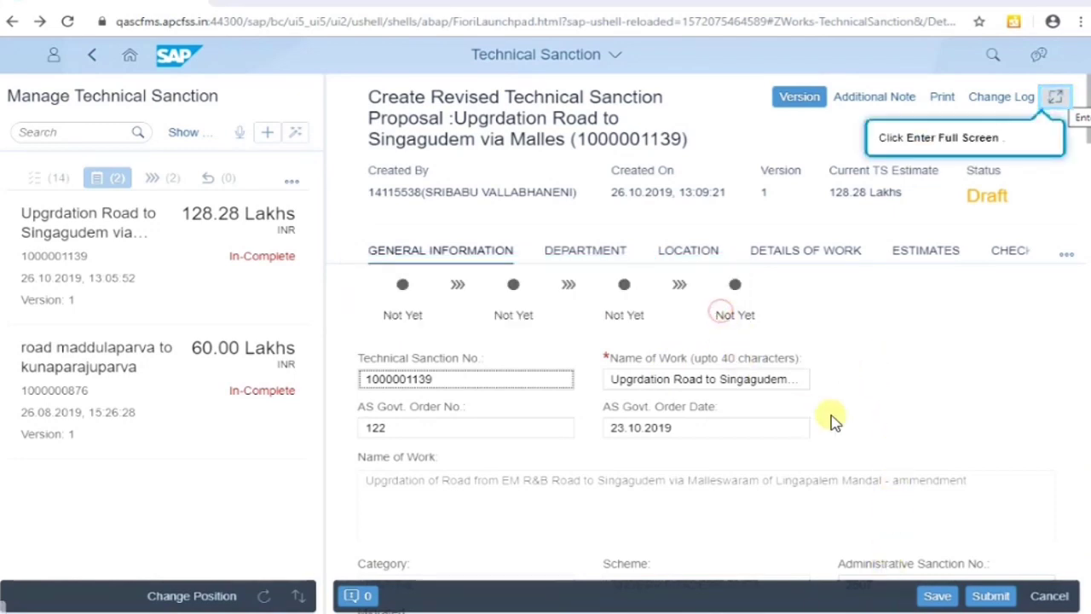
{"action": "left_click", "coordinate": [1057, 101]}
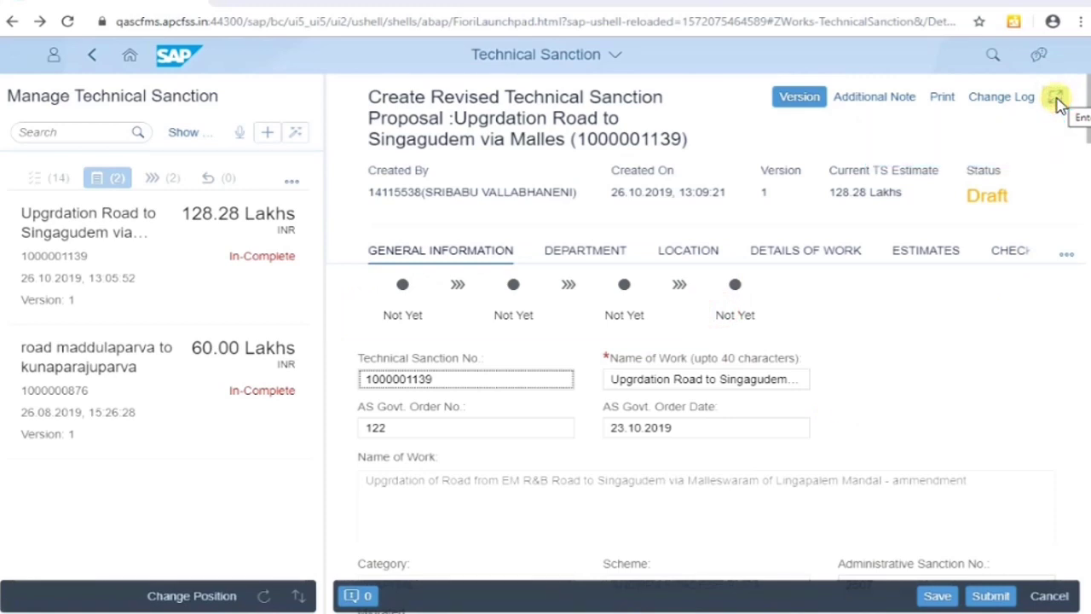
{"action": "left_click", "coordinate": [1057, 101]}
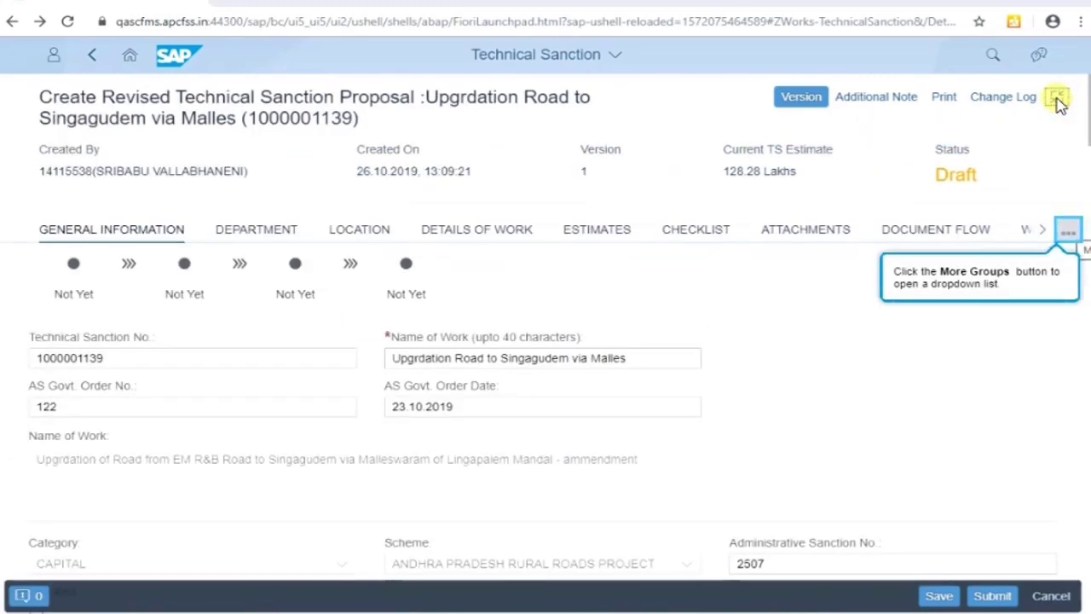
- Go to the proposal's notes and enter "Amendment done for TS, submitted for next level to Checking/Approving."
{"action": "left_click", "coordinate": [797, 277]}
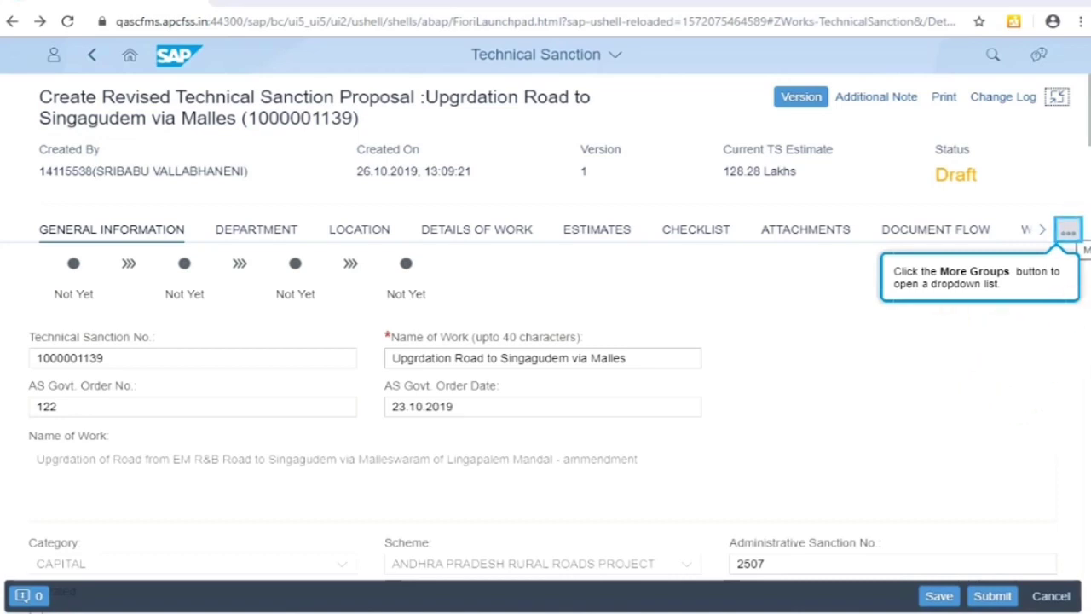
{"action": "left_click", "coordinate": [1068, 238]}
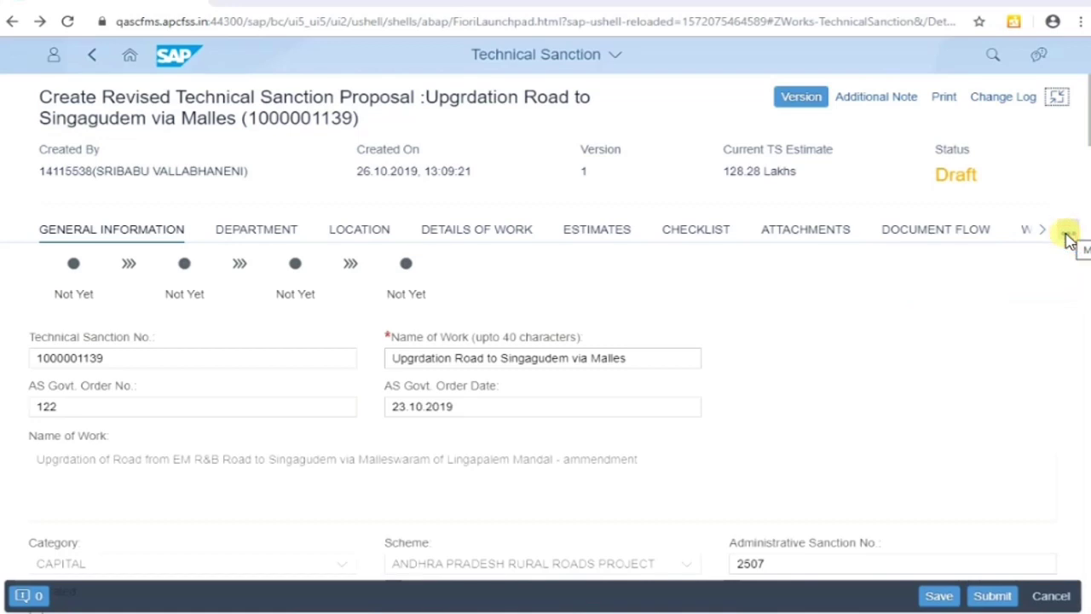
{"action": "left_click", "coordinate": [1068, 232]}
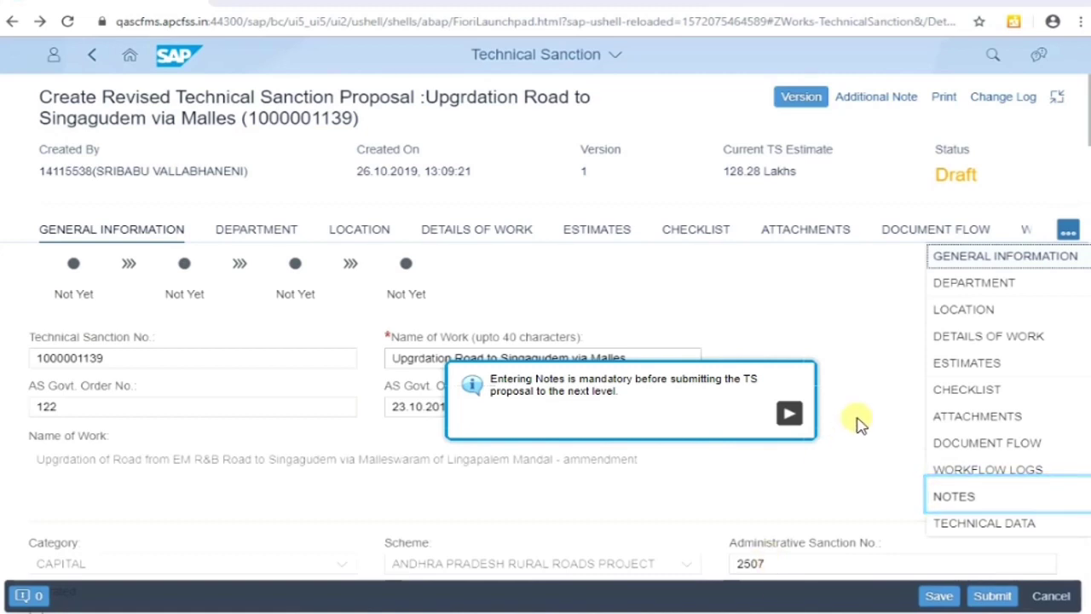
{"action": "left_click", "coordinate": [791, 417]}
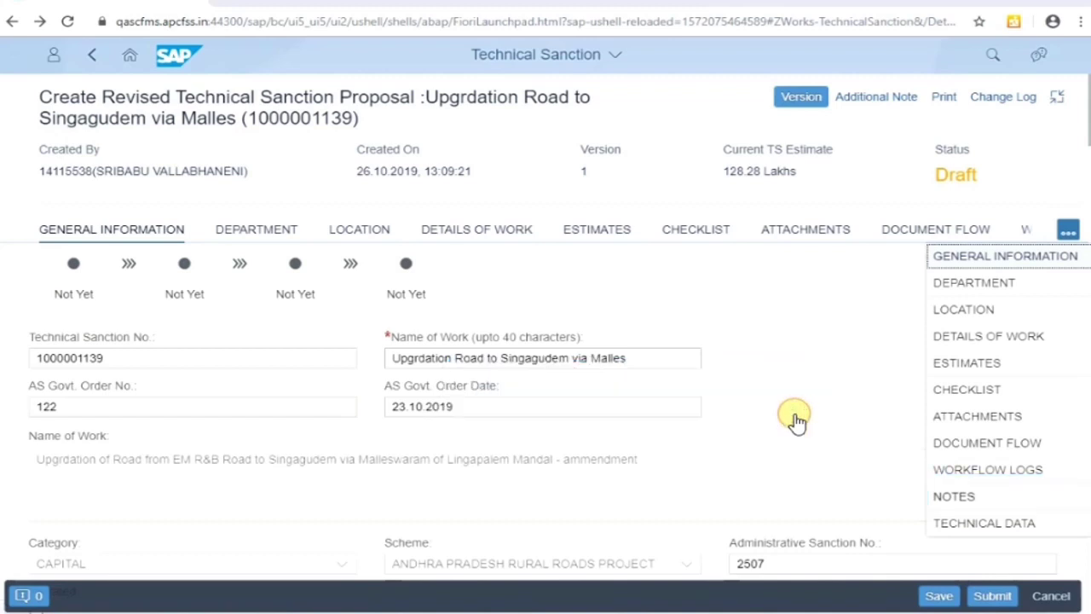
{"action": "left_click", "coordinate": [985, 503]}
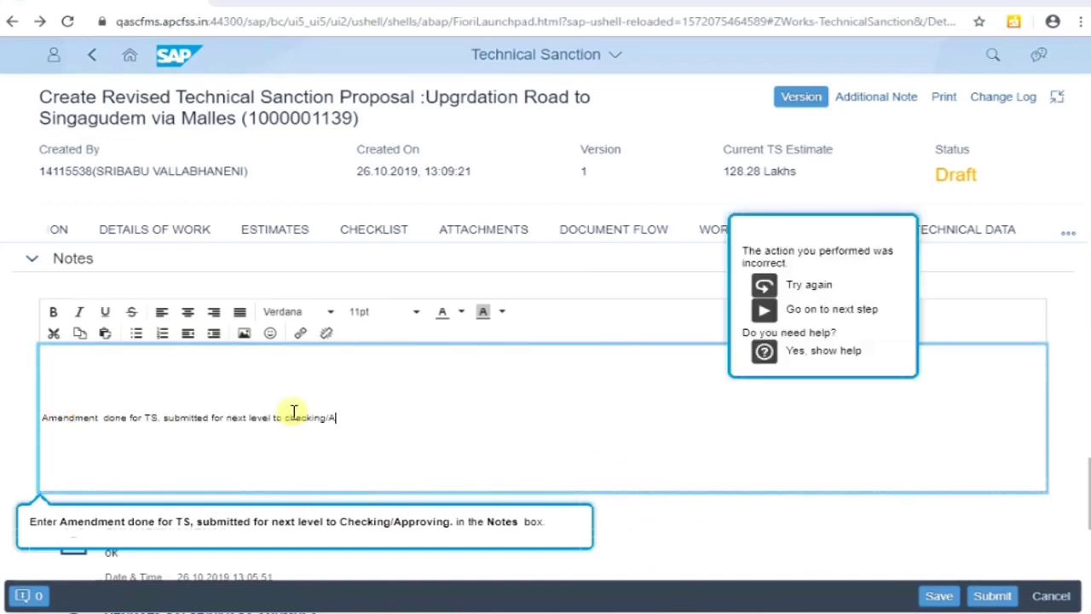
{"action": "left_click", "coordinate": [798, 286]}
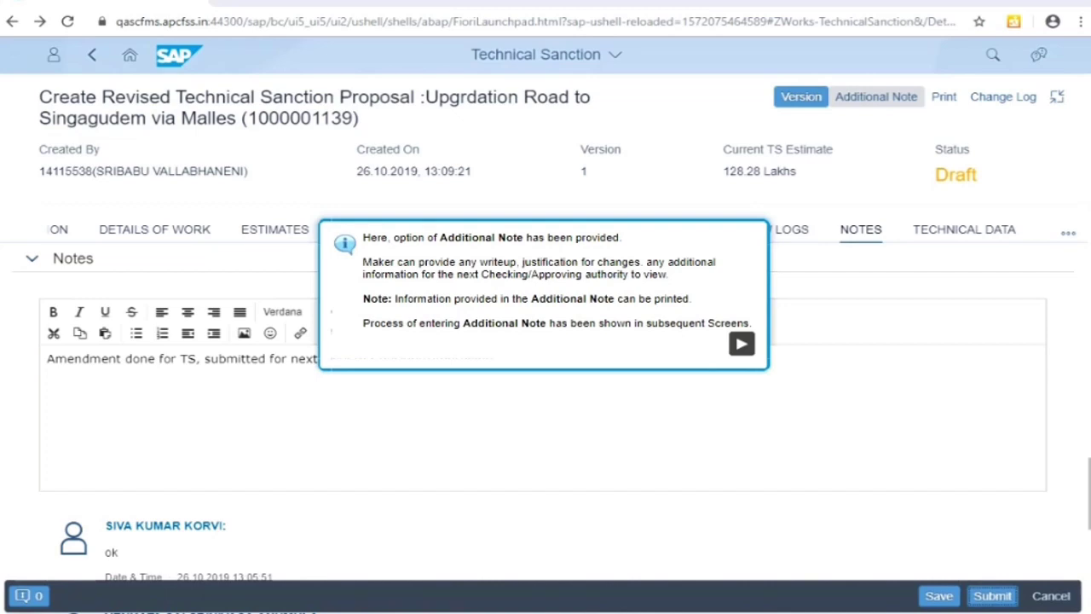
- Open the proposal's additional note and enter the write-up "writeup in the additional Notes"
{"action": "left_click", "coordinate": [742, 346]}
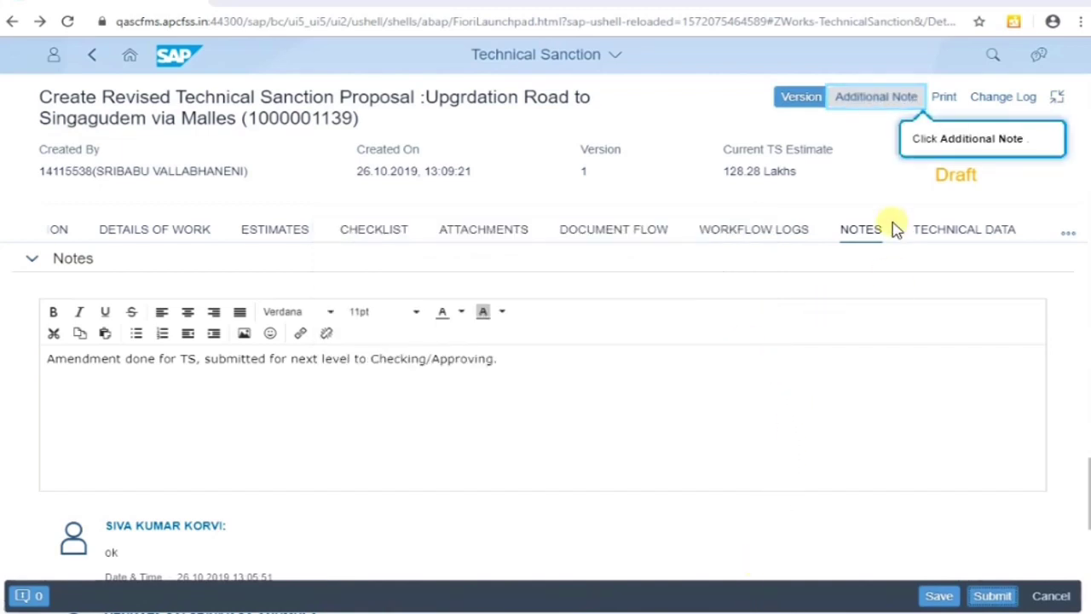
{"action": "left_click", "coordinate": [882, 101]}
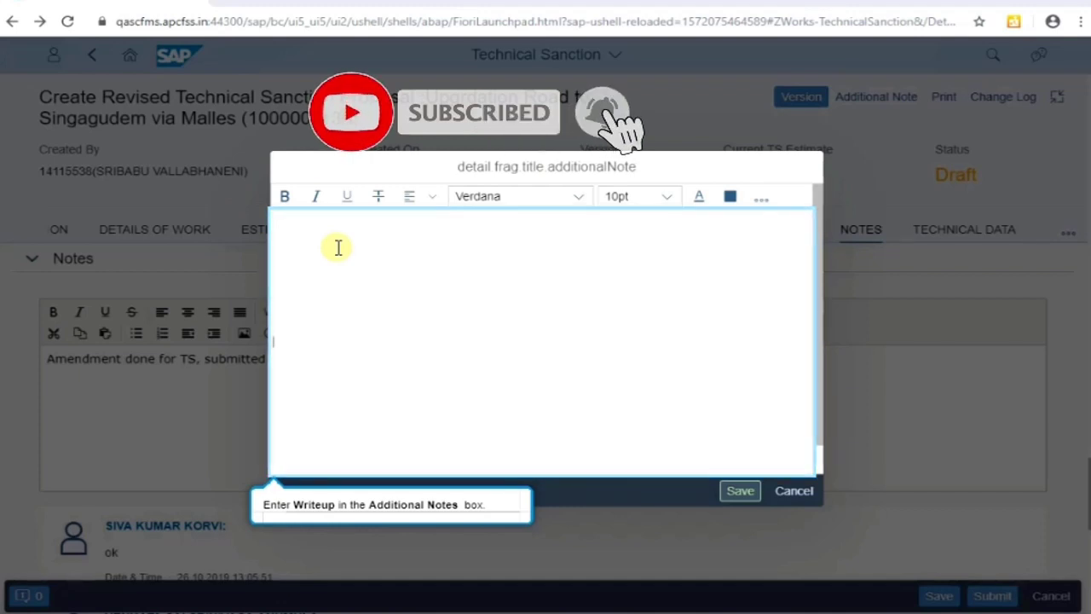
{"action": "type", "text": "w"}
{"action": "type", "text": "riti"}
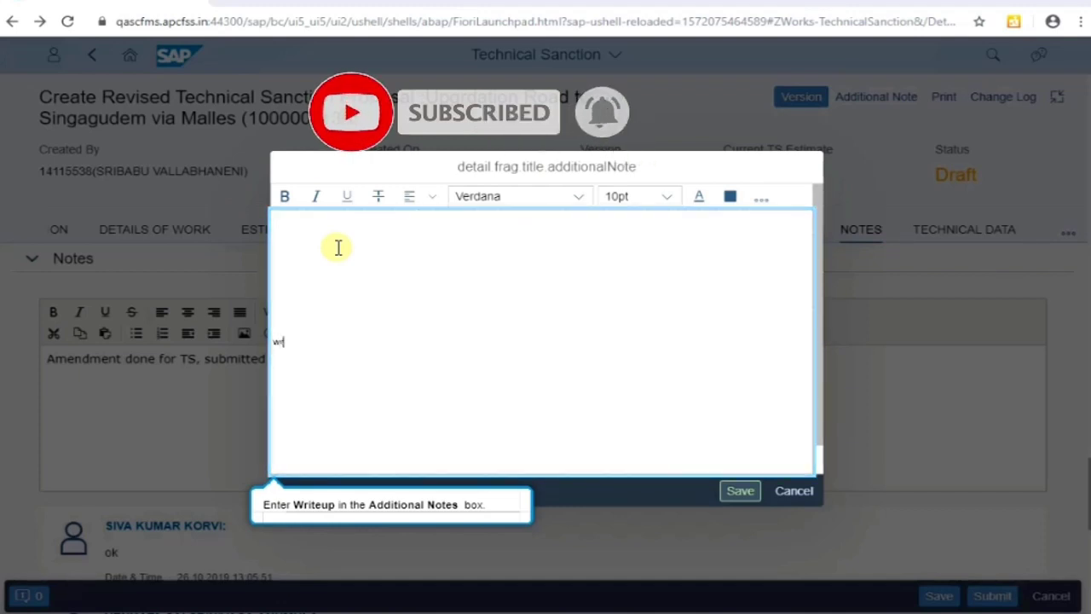
{"action": "key", "text": "BackSpace"}
{"action": "key", "text": "BackSpace"}
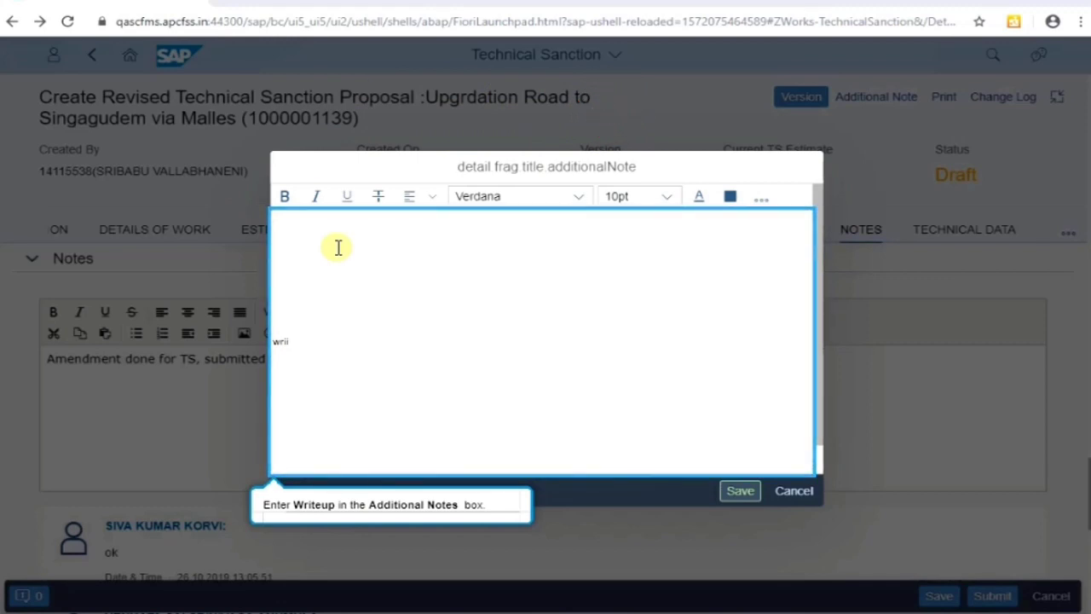
{"action": "type", "text": "te"}
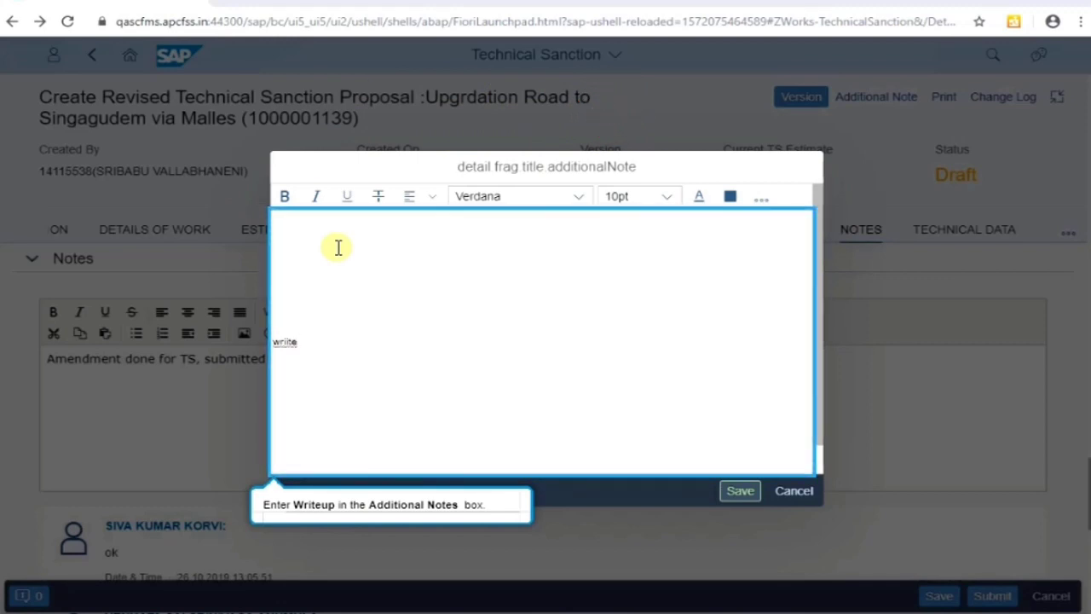
{"action": "type", "text": "up"}
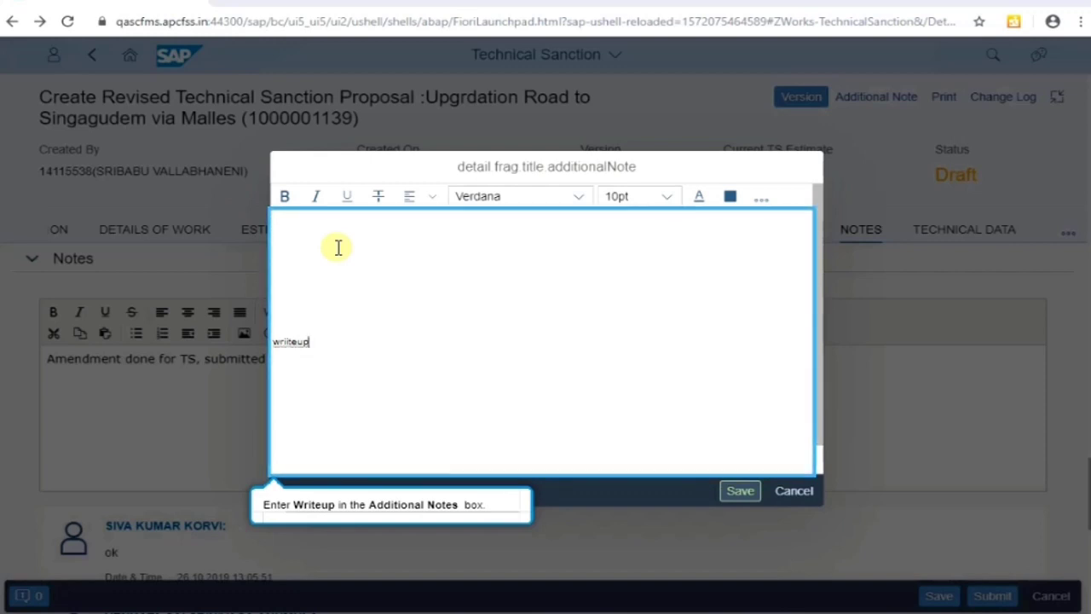
{"action": "type", "text": "  in th"}
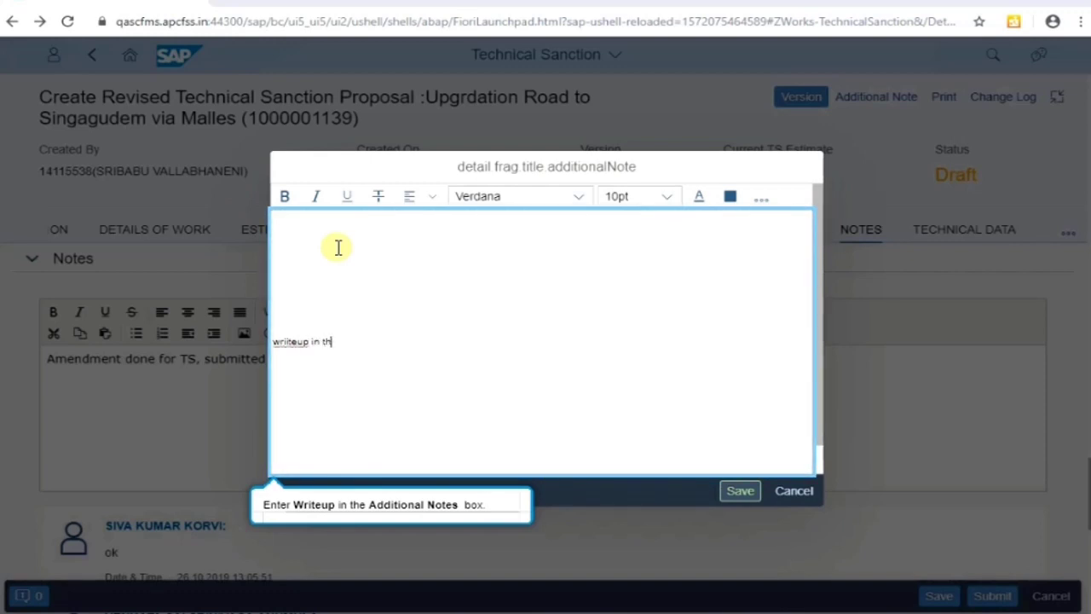
{"action": "type", "text": "e add"}
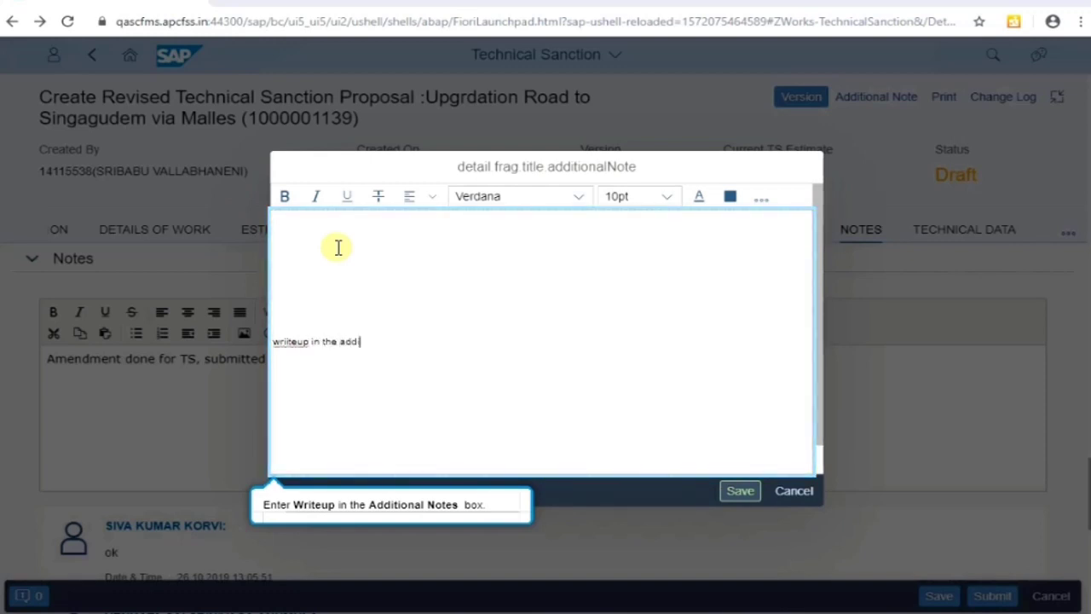
{"action": "type", "text": "itional Notes"}
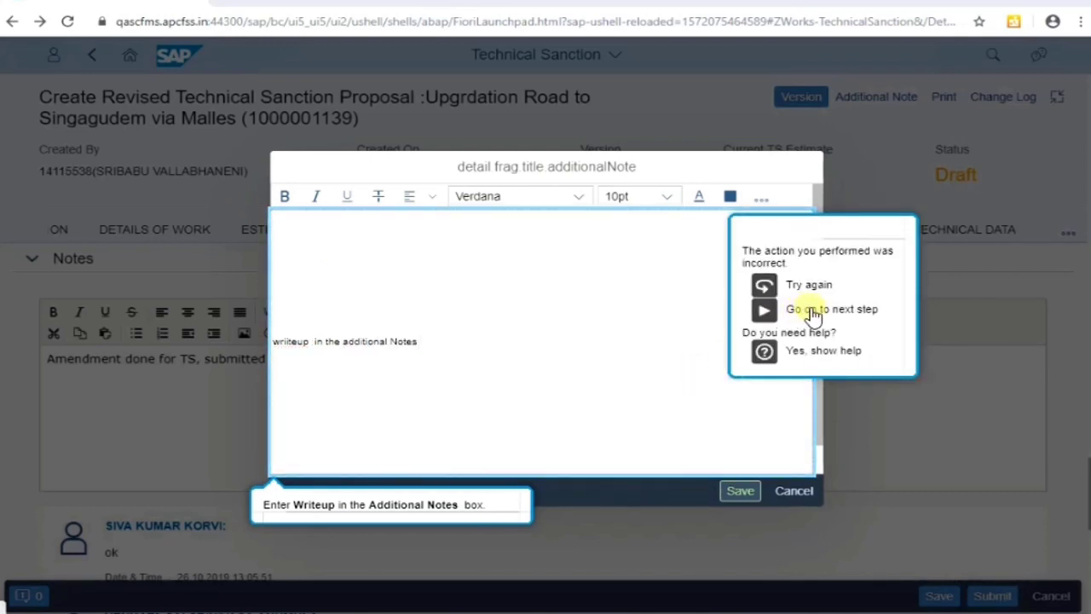
{"action": "left_click", "coordinate": [812, 311]}
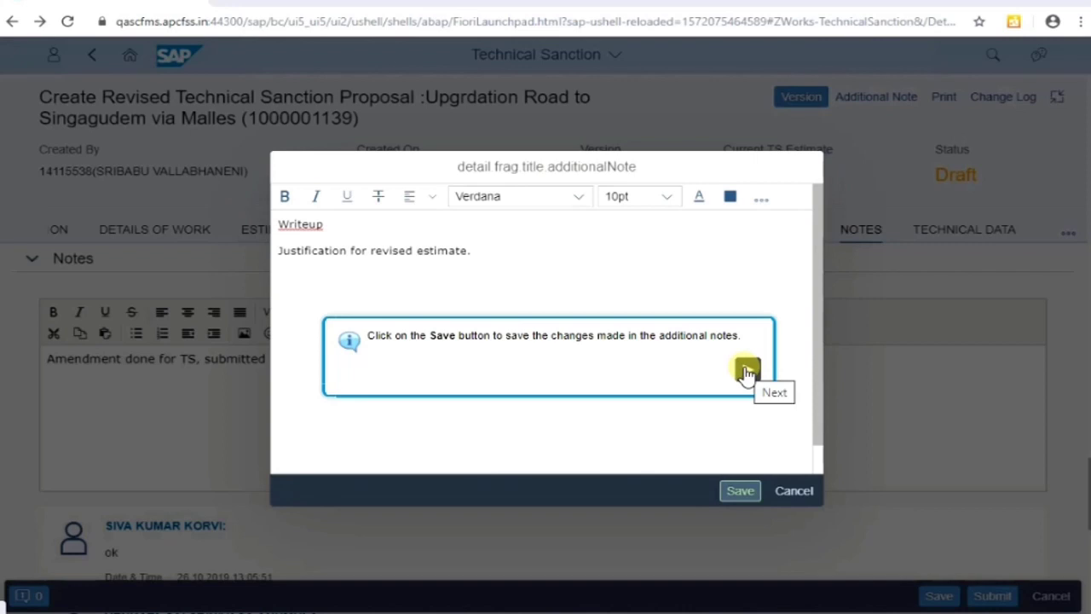
- Save the write-up in the proposal's additional note
{"action": "left_click", "coordinate": [746, 369]}
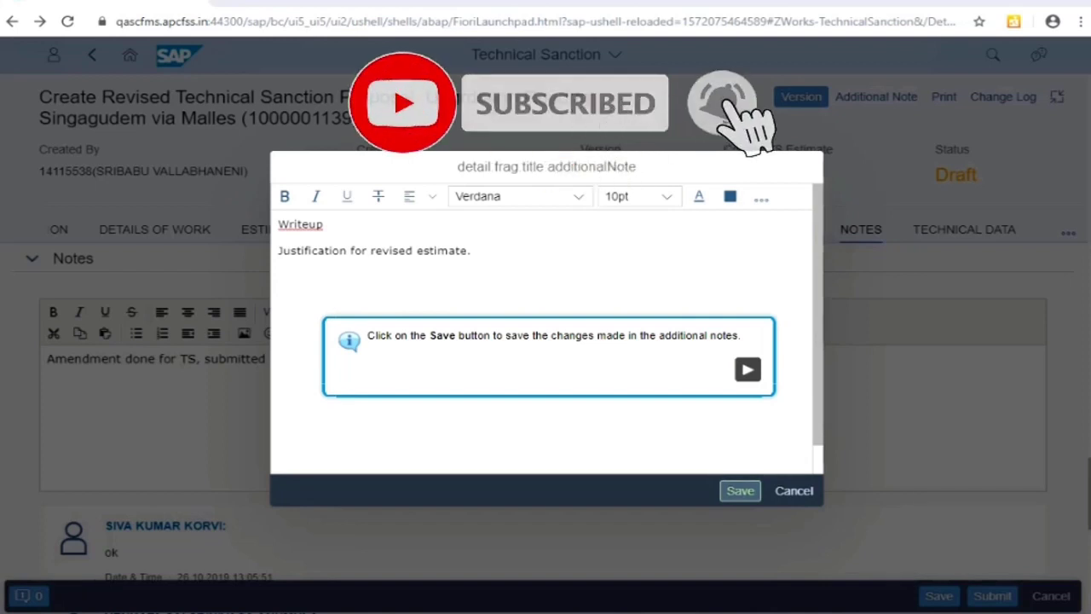
{"action": "left_click", "coordinate": [743, 374]}
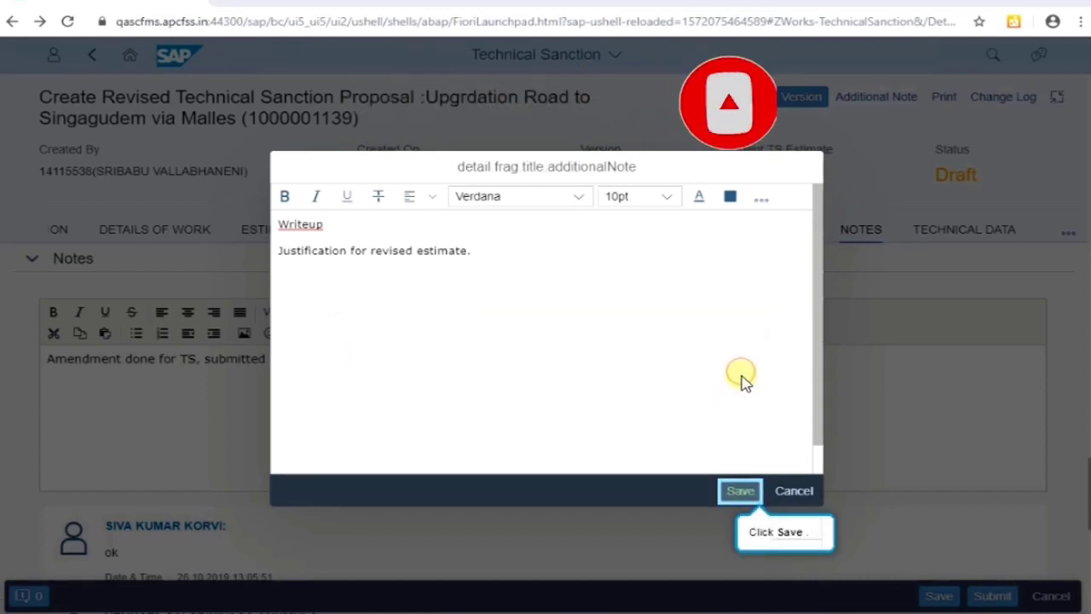
{"action": "left_click", "coordinate": [742, 492]}
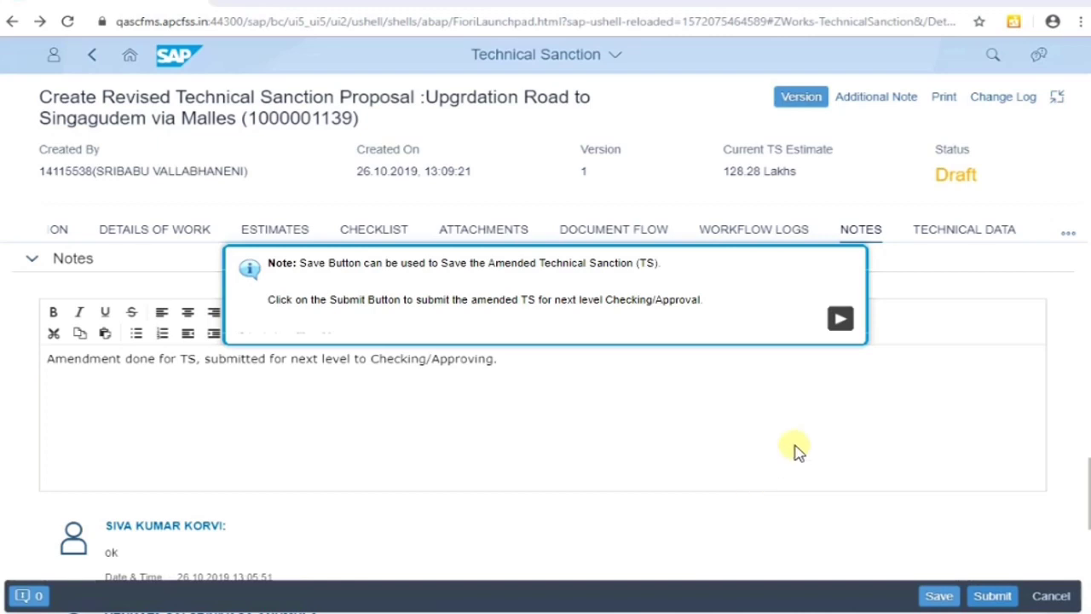
- Submit the amended technical sanction for next level checking and approval, and confirm the submission
{"action": "left_click", "coordinate": [839, 318]}
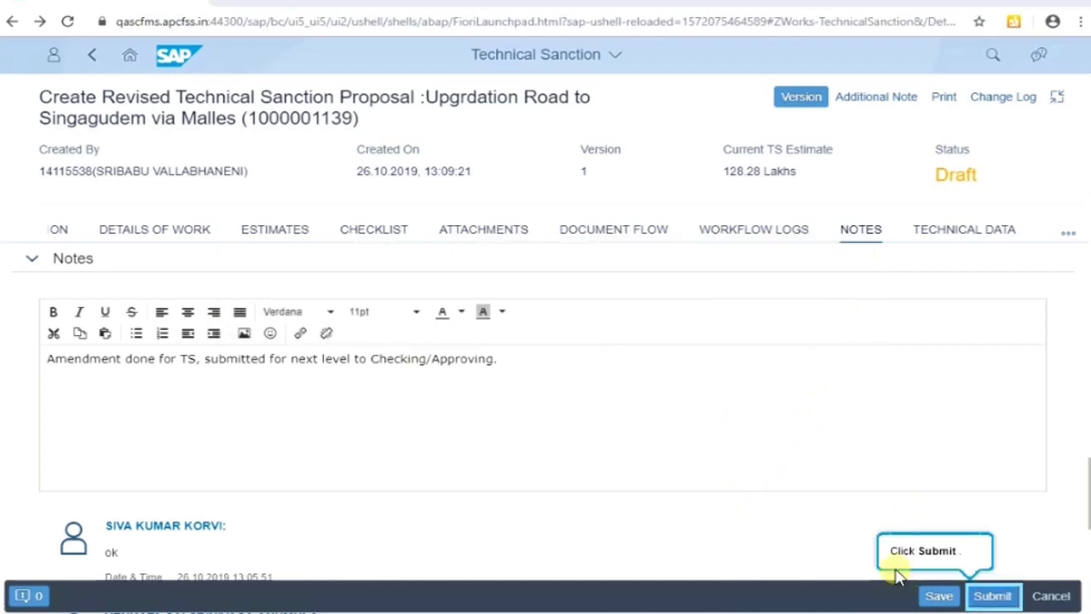
{"action": "left_click", "coordinate": [993, 596]}
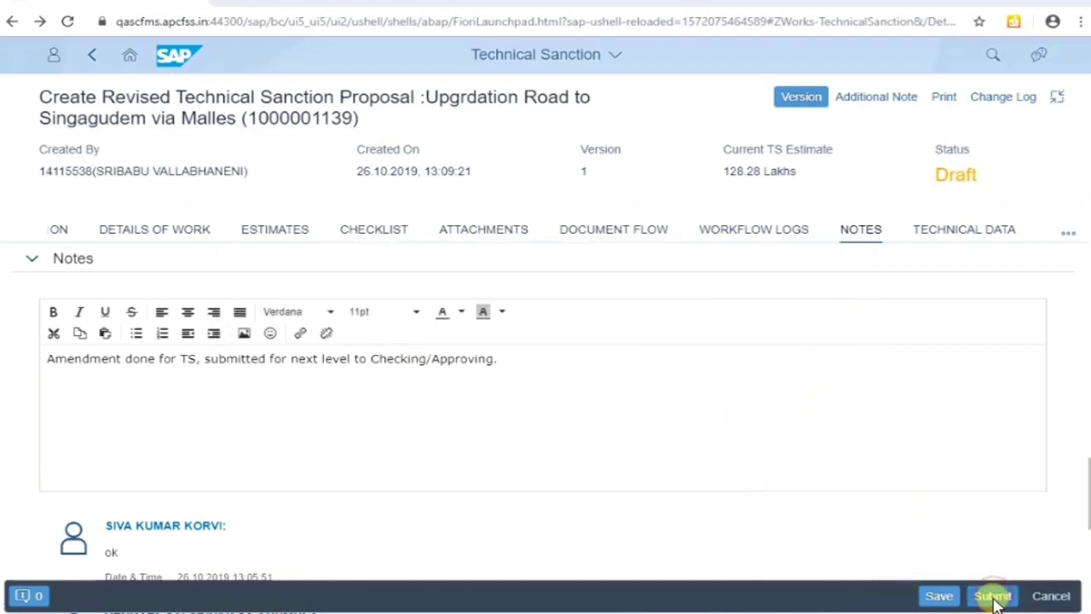
{"action": "left_click", "coordinate": [992, 596]}
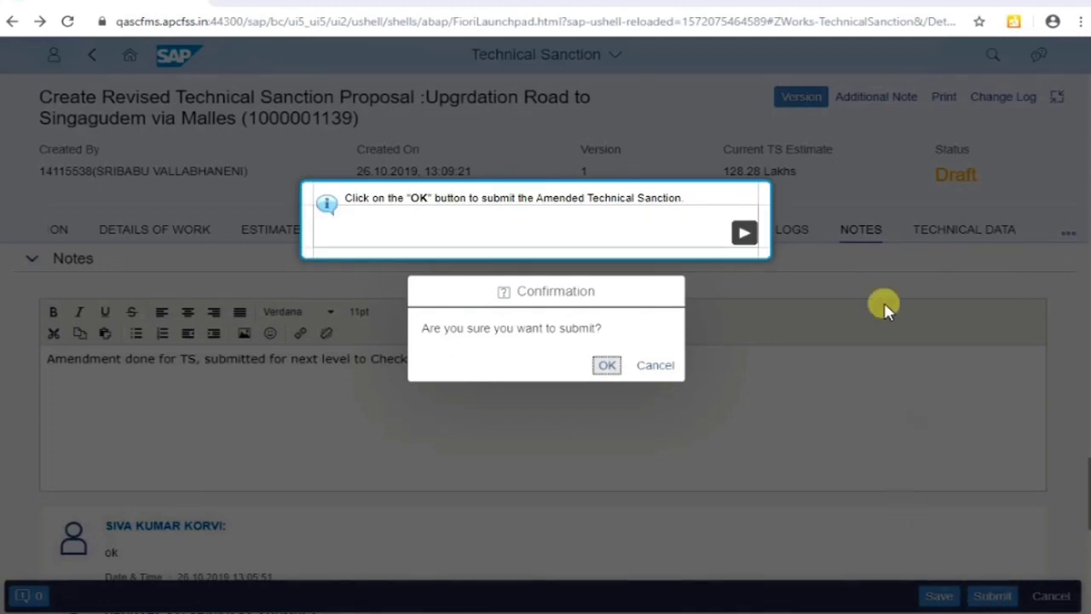
{"action": "left_click", "coordinate": [744, 235]}
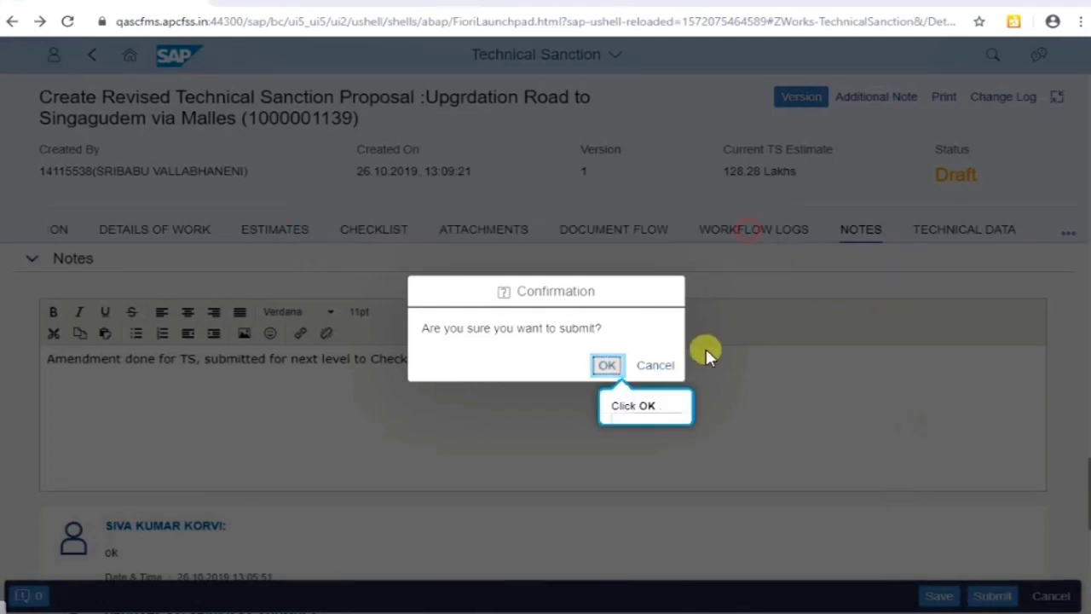
{"action": "left_click", "coordinate": [606, 366]}
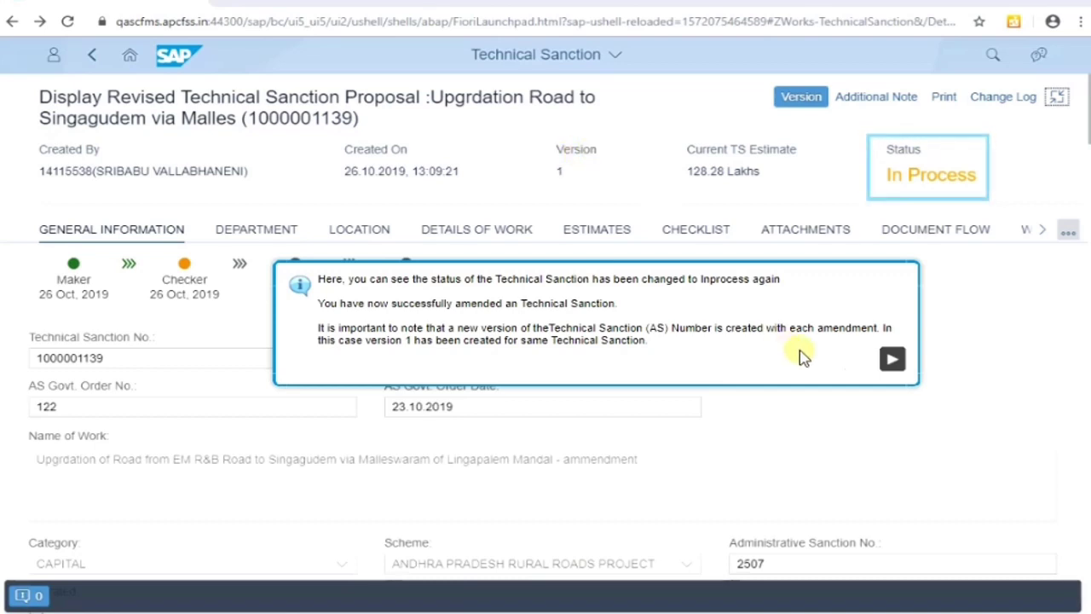
- Leave the submitted technical sanction proposal and return to the home page
{"action": "left_click", "coordinate": [893, 359]}
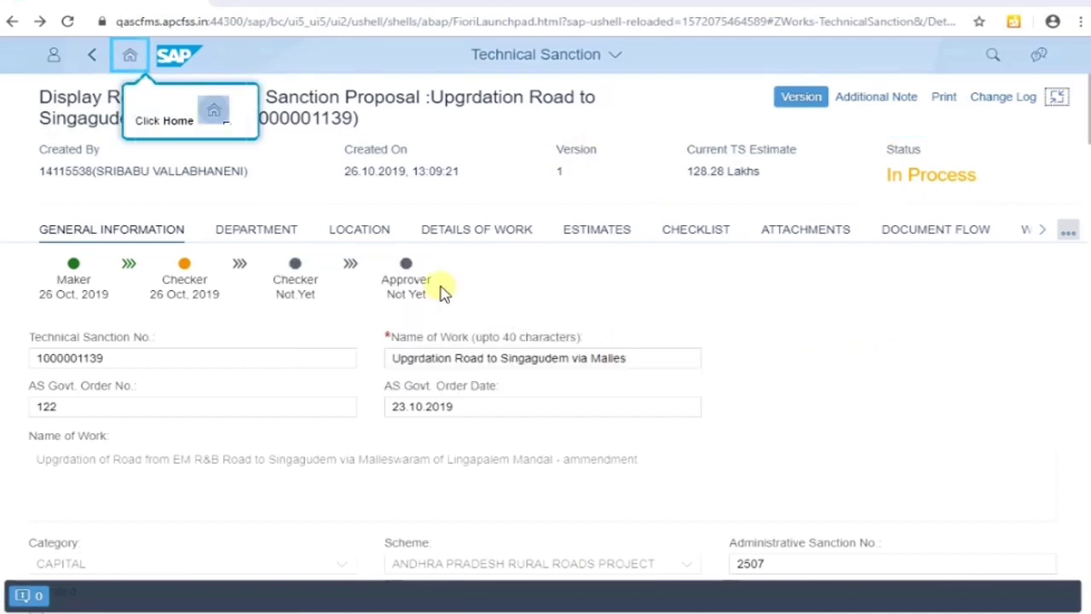
{"action": "left_click", "coordinate": [132, 57]}
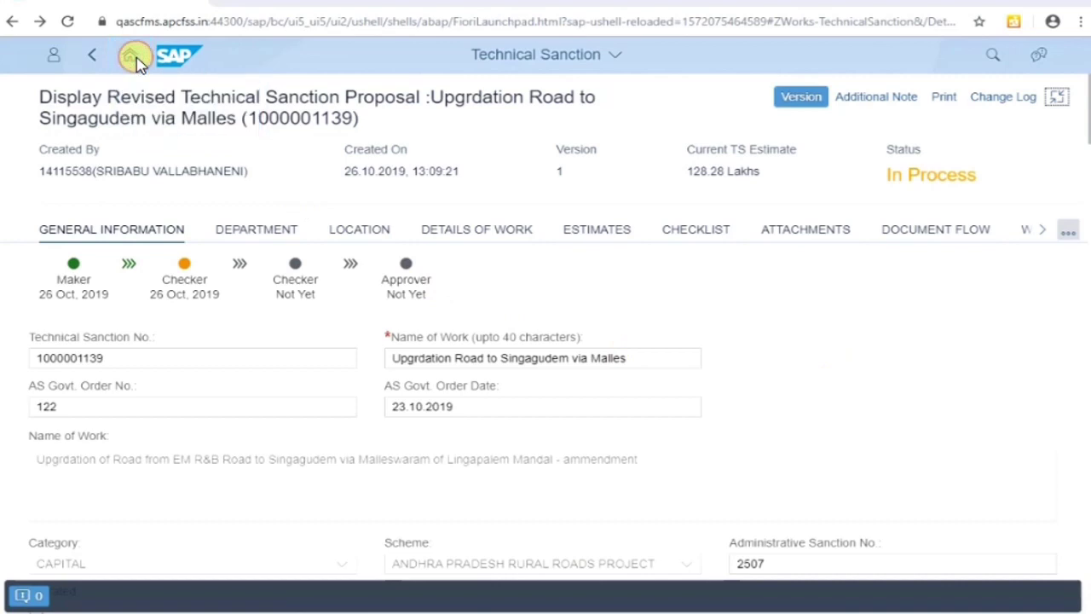